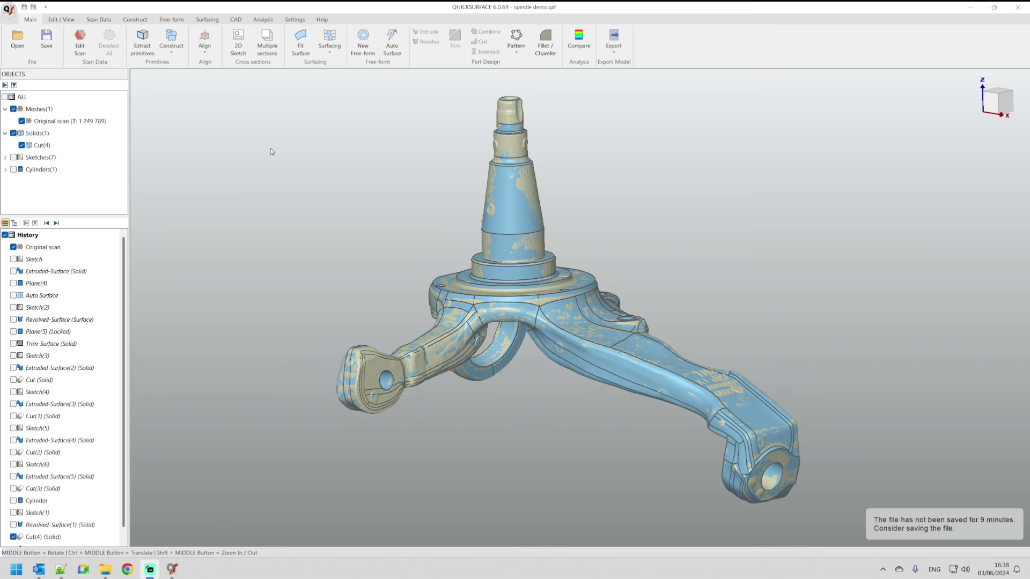
Step: Compare the scan with the model by hiding and reshowing the solids and the original scan mesh
click(13, 133)
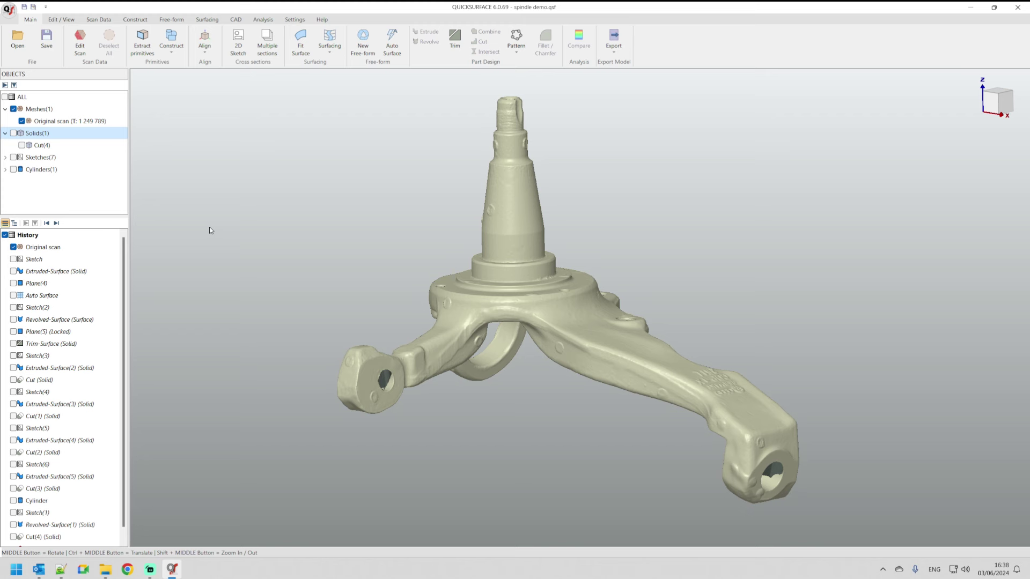
click(14, 133)
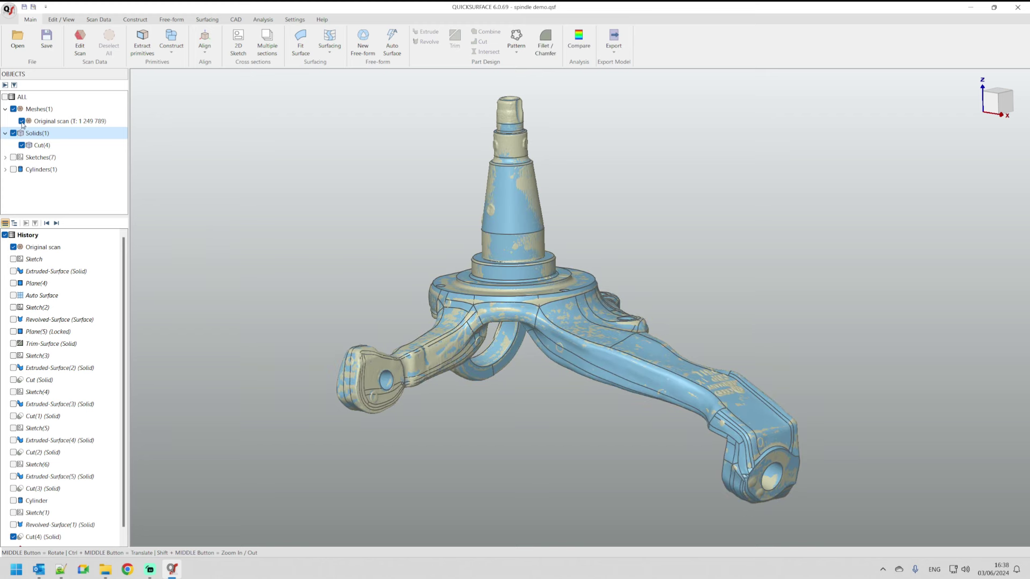
click(22, 121)
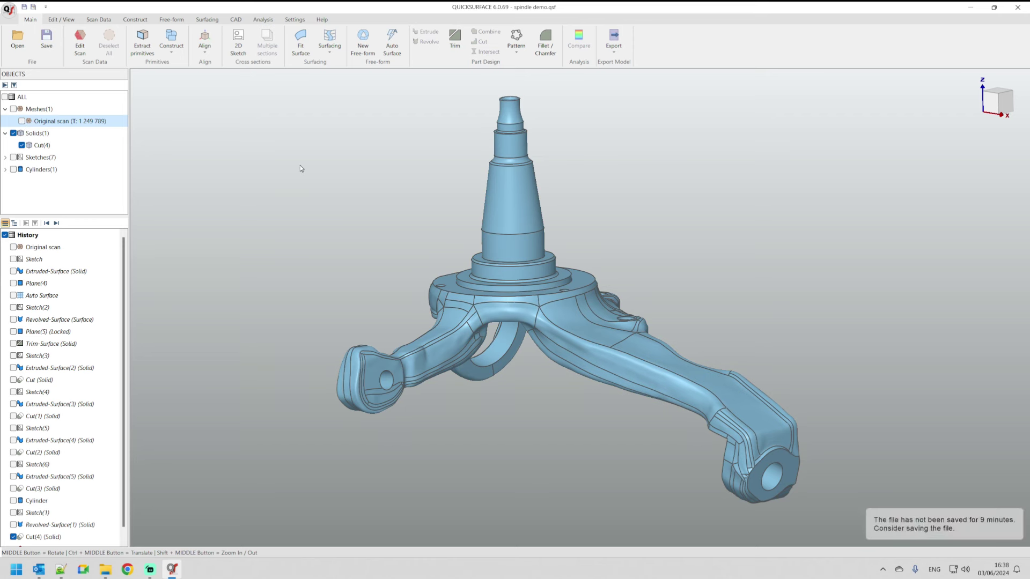
click(22, 121)
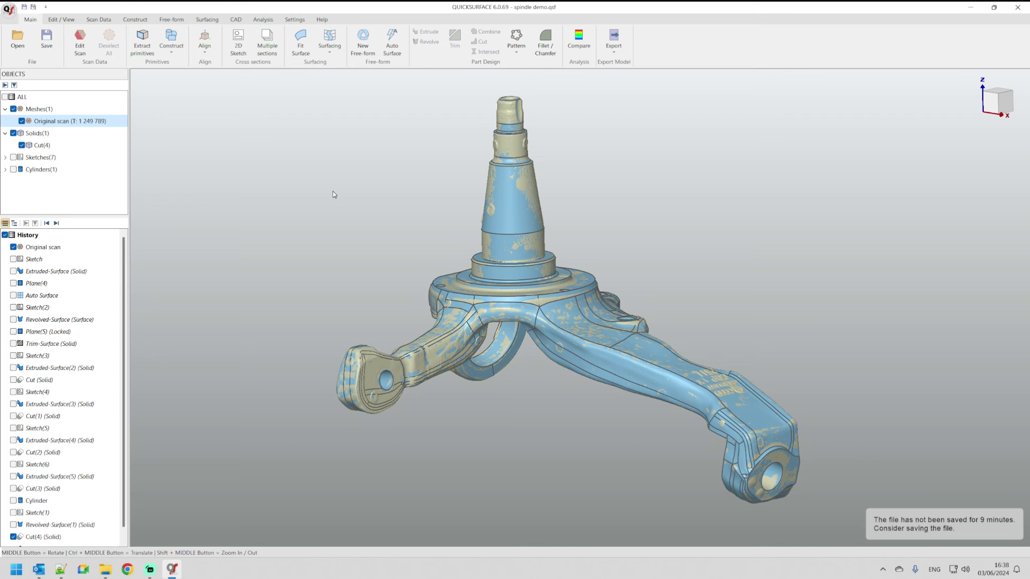
Step: Close the spindle demo project without saving its changes, leaving an empty session
click(13, 14)
click(32, 25)
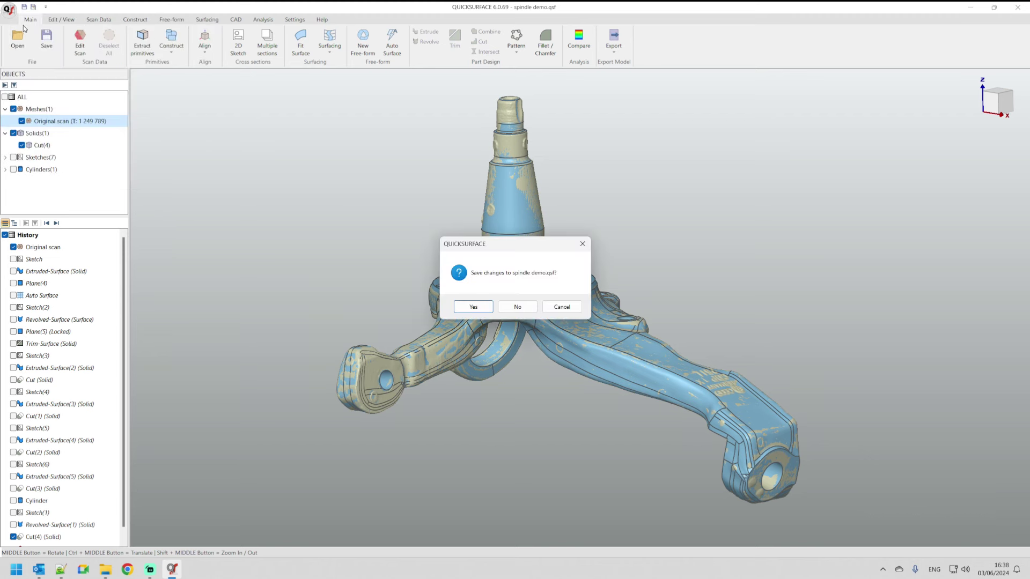
click(517, 307)
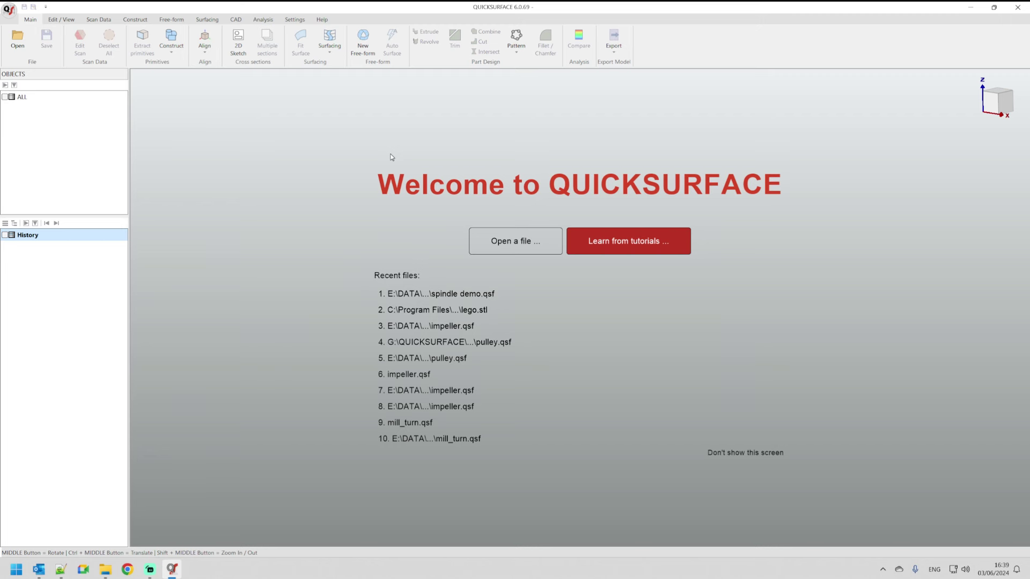
Step: Load the Lego block example scan that comes with the program
click(320, 21)
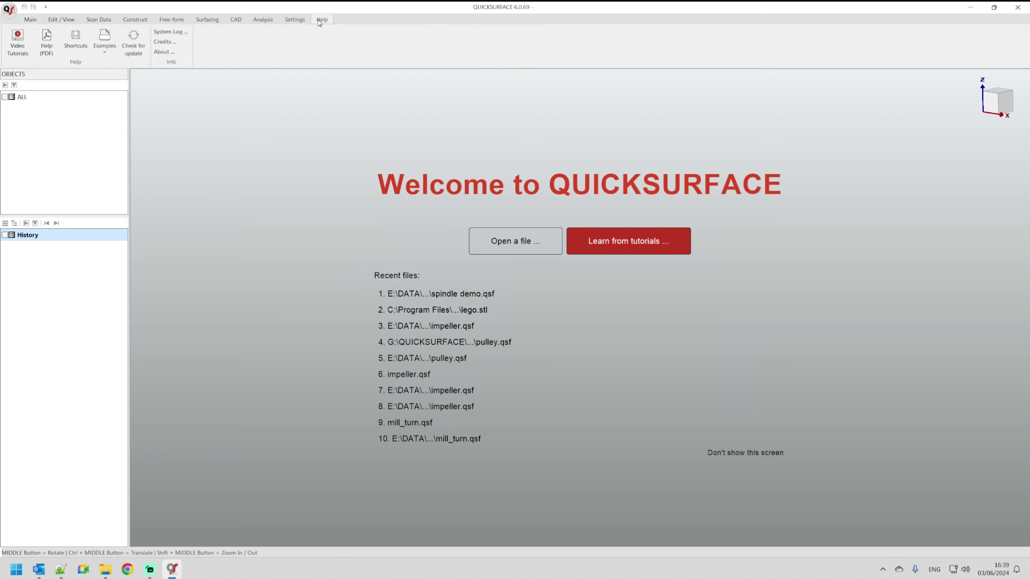
click(113, 48)
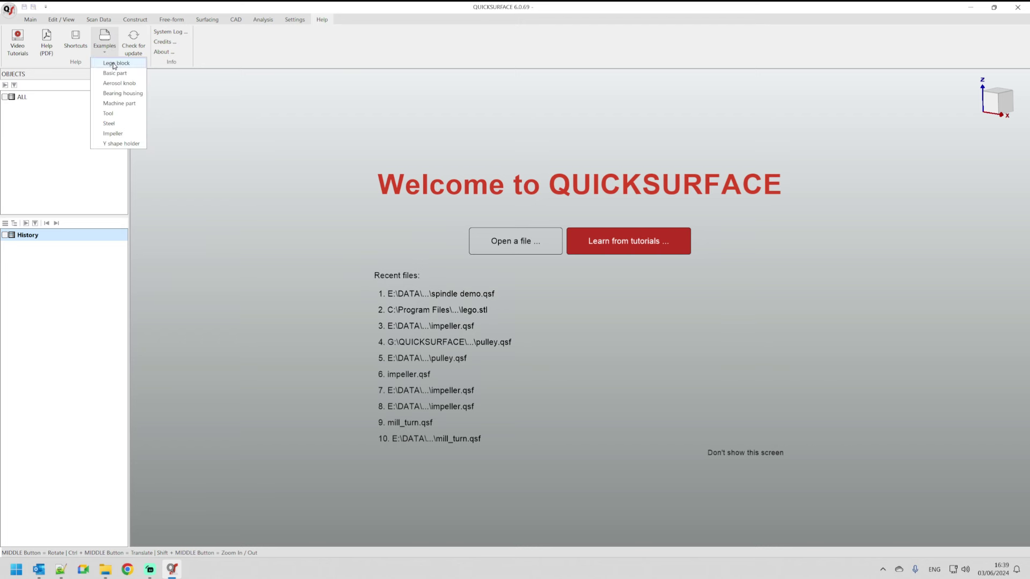
click(114, 64)
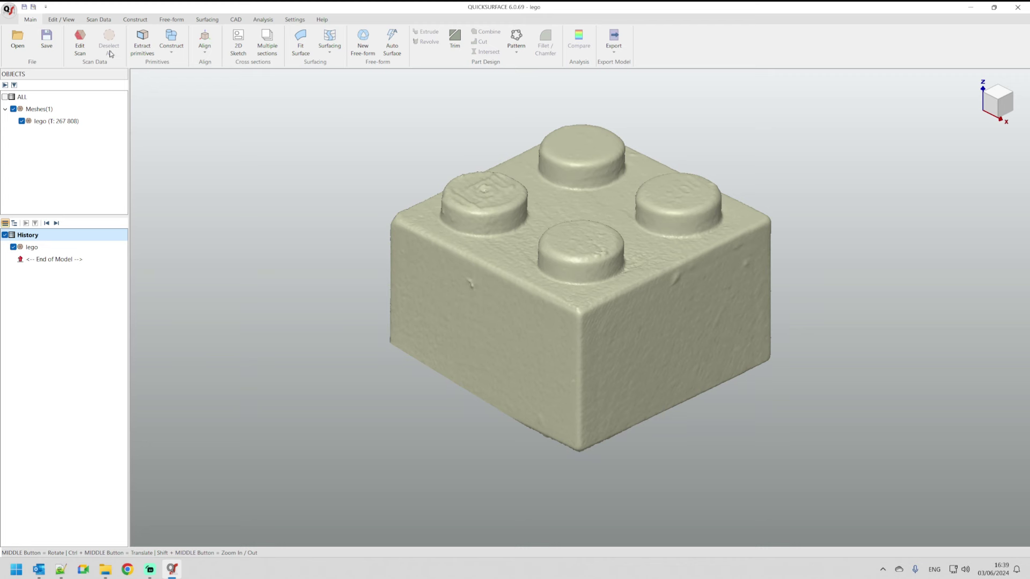
click(99, 20)
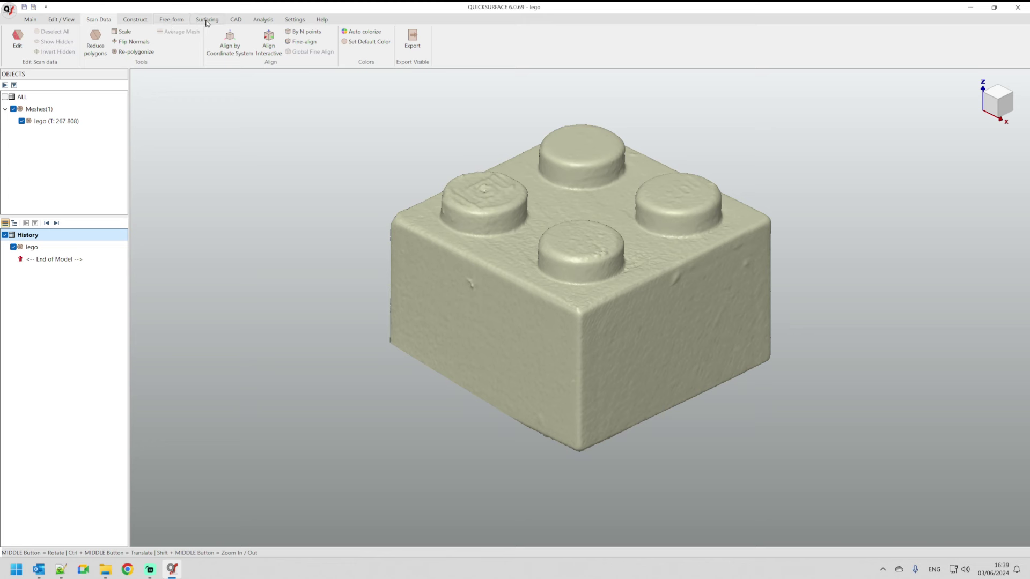
click(37, 22)
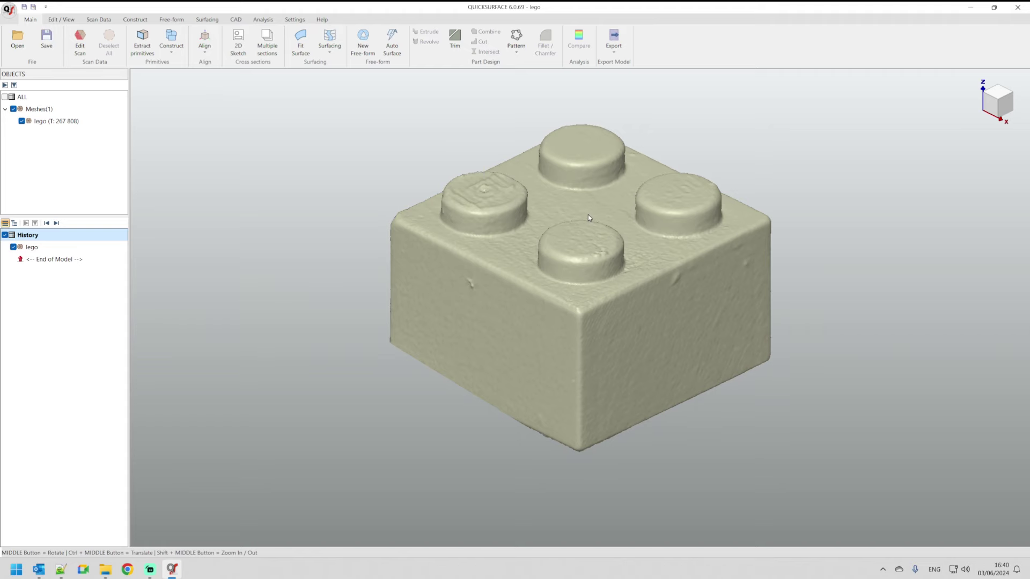
Step: Examine the brick's studs and upper edges up close, rotating the scan about different points on its surface
middle_drag(588, 217, 585, 195)
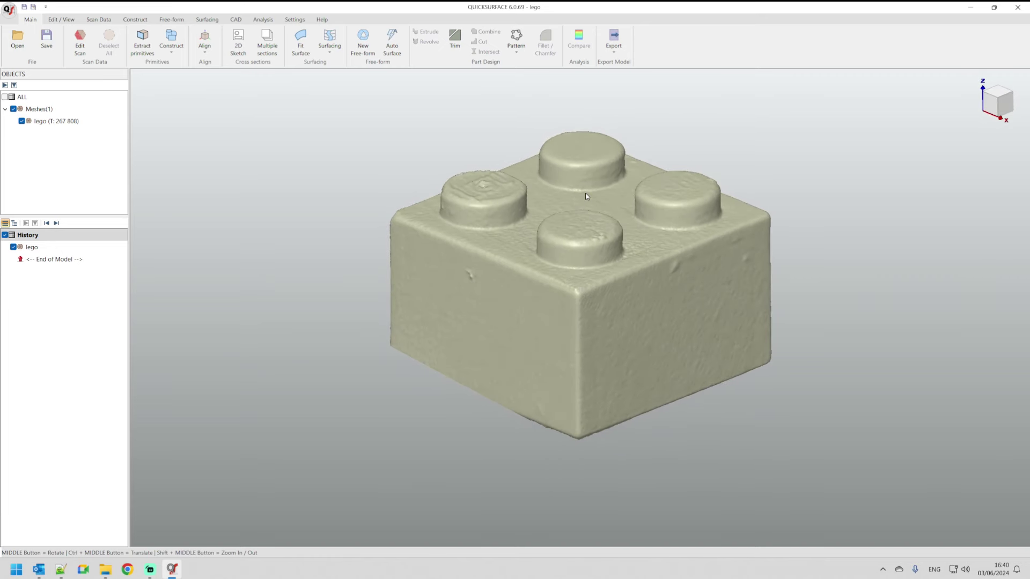
scroll(414, 218, up, 4)
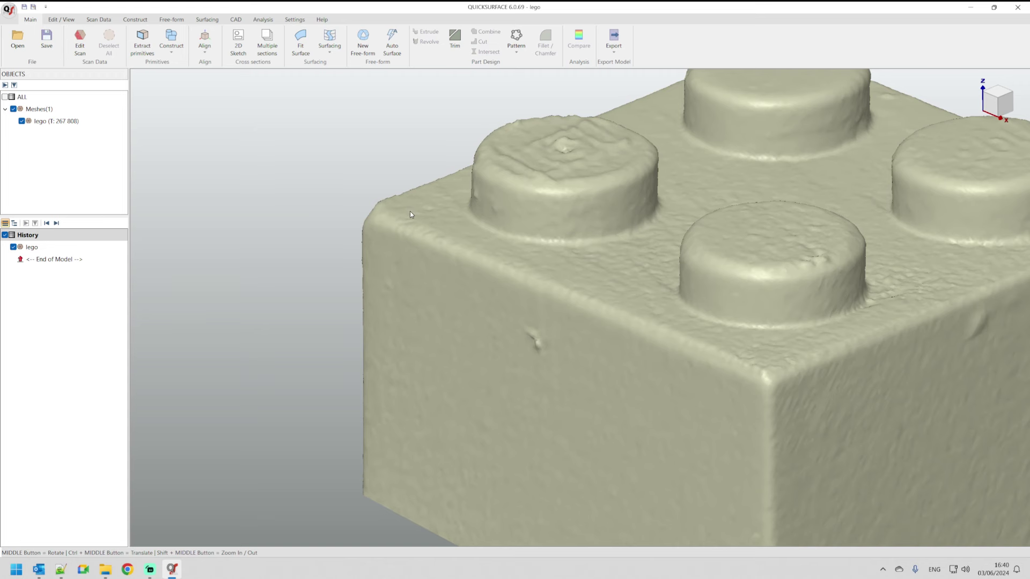
middle_drag(410, 211, 424, 224)
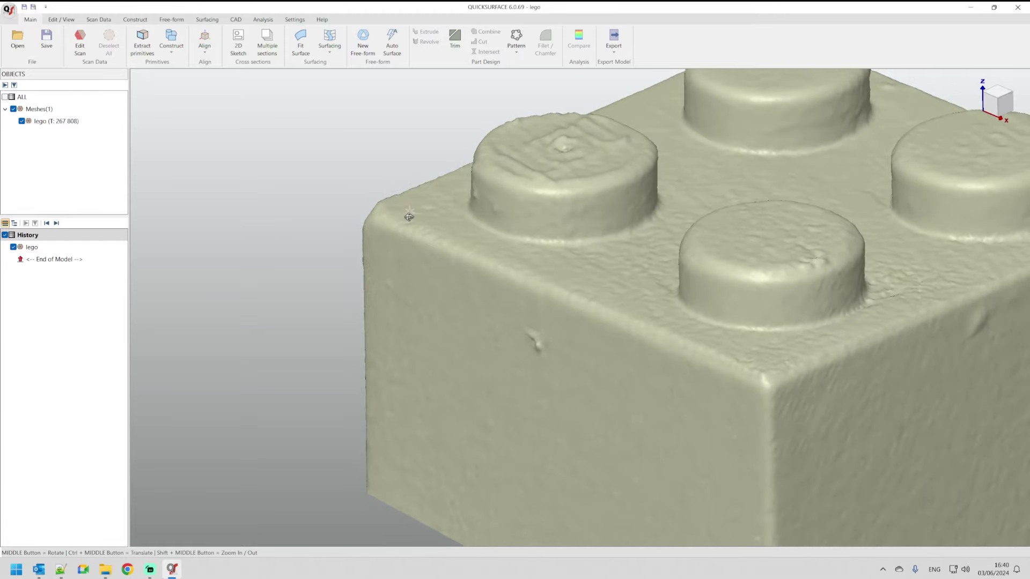
middle_drag(752, 304, 774, 299)
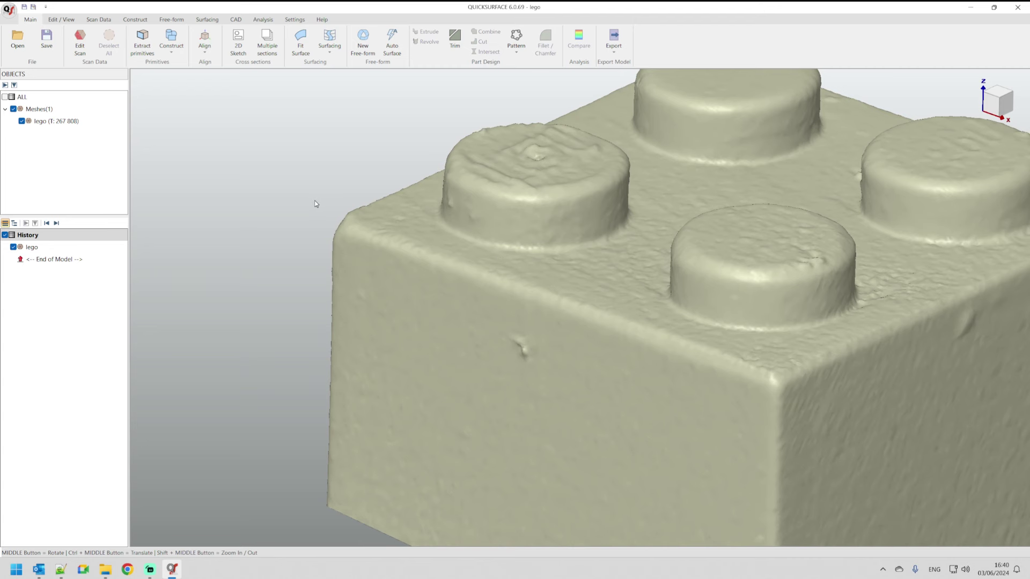
mouse_move(316, 204)
middle_down()
mouse_move(322, 223)
mouse_move(300, 197)
middle_up()
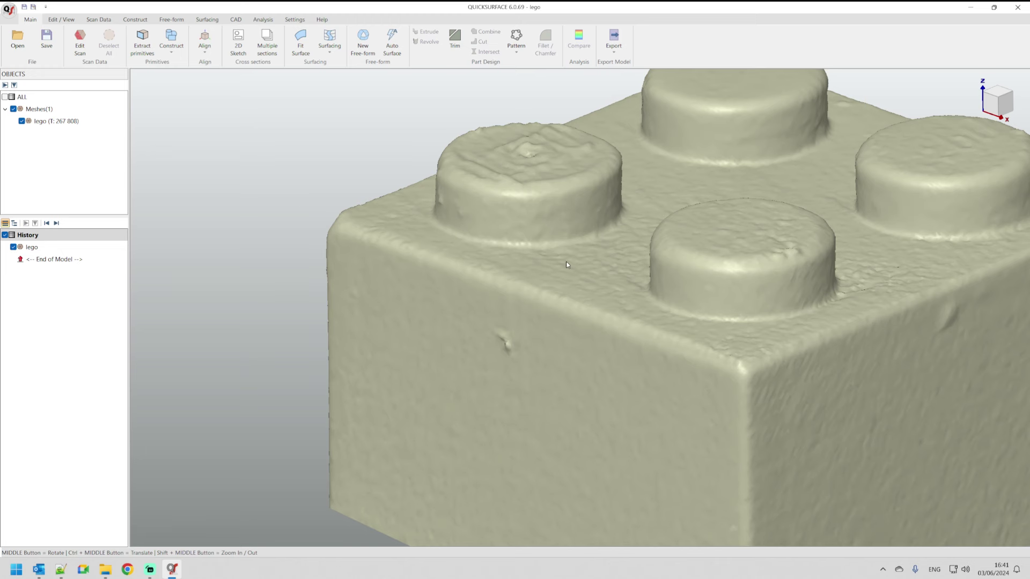
Step: Inspect the brick's upper corners and stud area at different magnifications, returning to an overview of the scan
scroll(566, 265, down, 10)
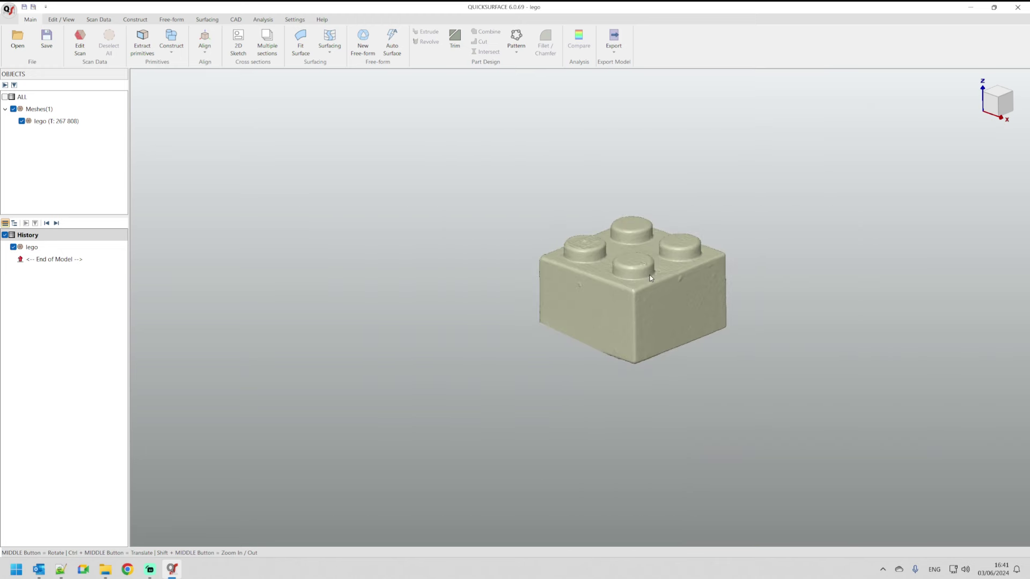
scroll(650, 277, up, 5)
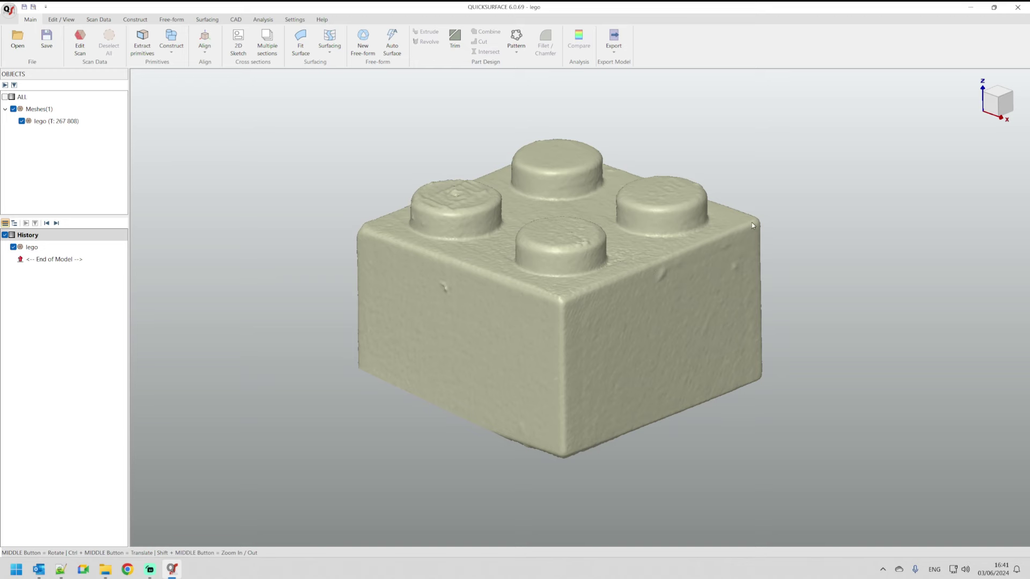
scroll(752, 224, up, 10)
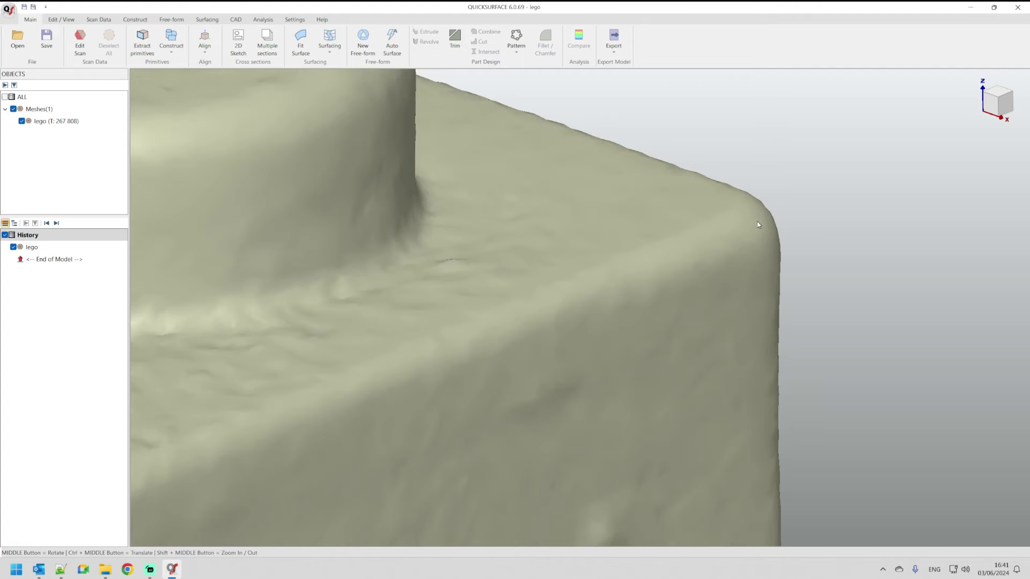
scroll(757, 224, down, 10)
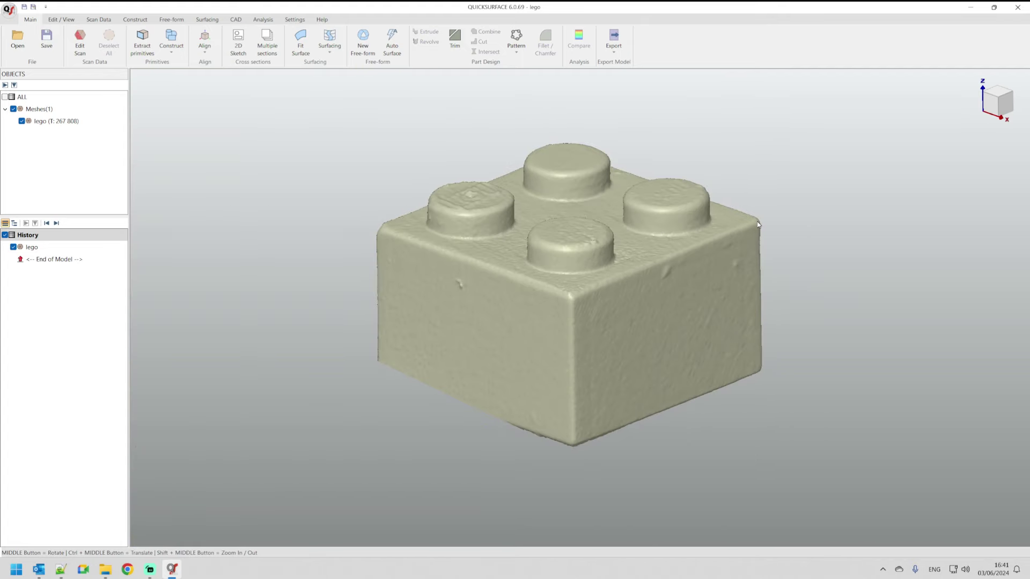
scroll(383, 233, up, 6)
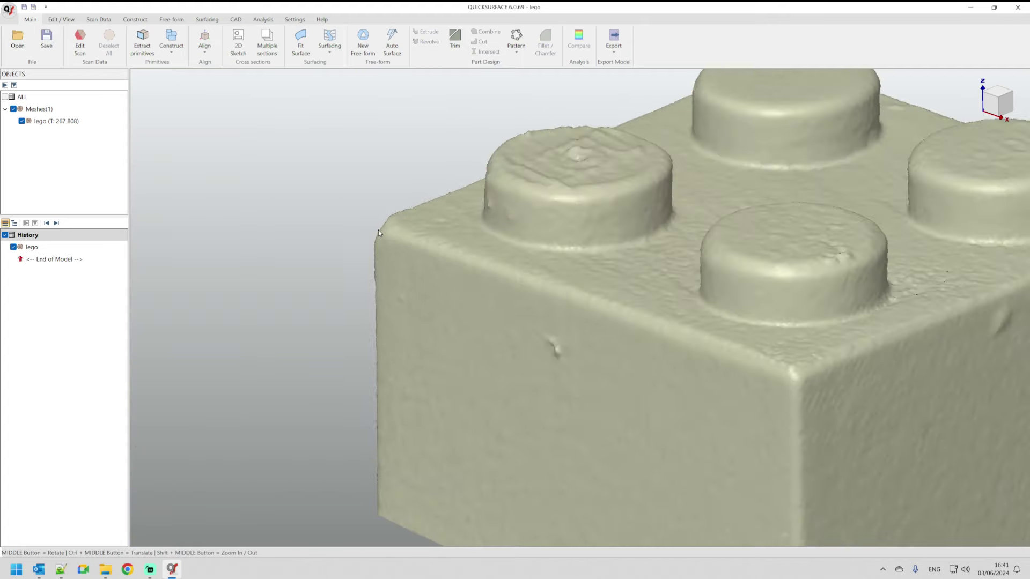
scroll(385, 233, down, 6)
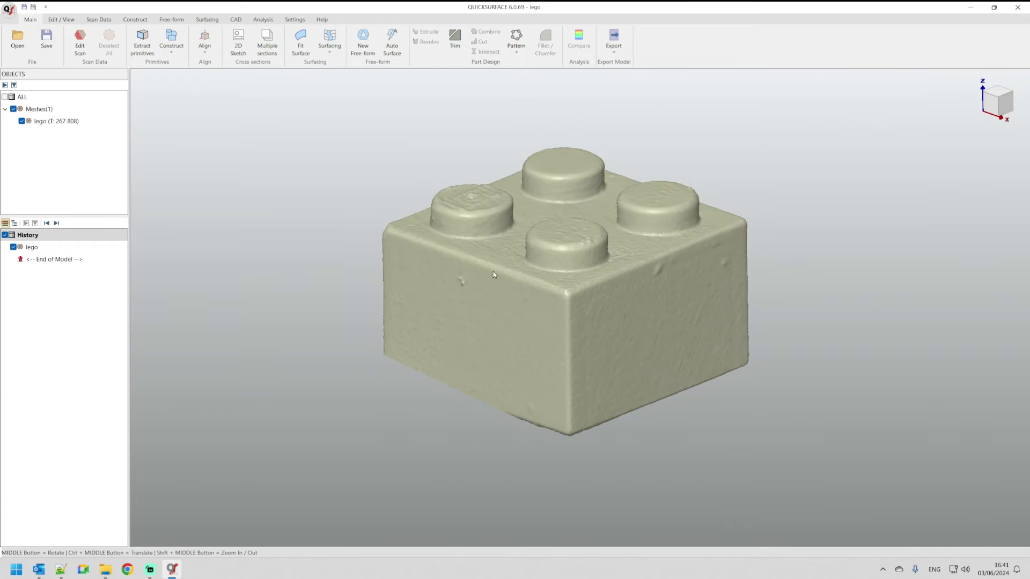
scroll(568, 294, up, 5)
scroll(568, 294, down, 6)
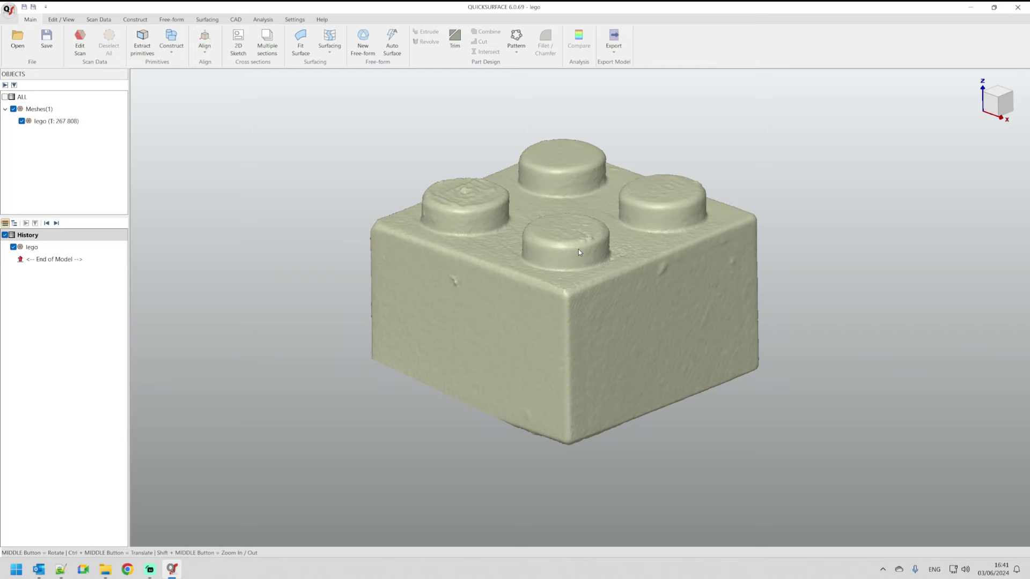
Step: Look closely at the brick's lower corner and fit the whole scan back into view
ctrl+middle_drag(590, 250, 292, 157)
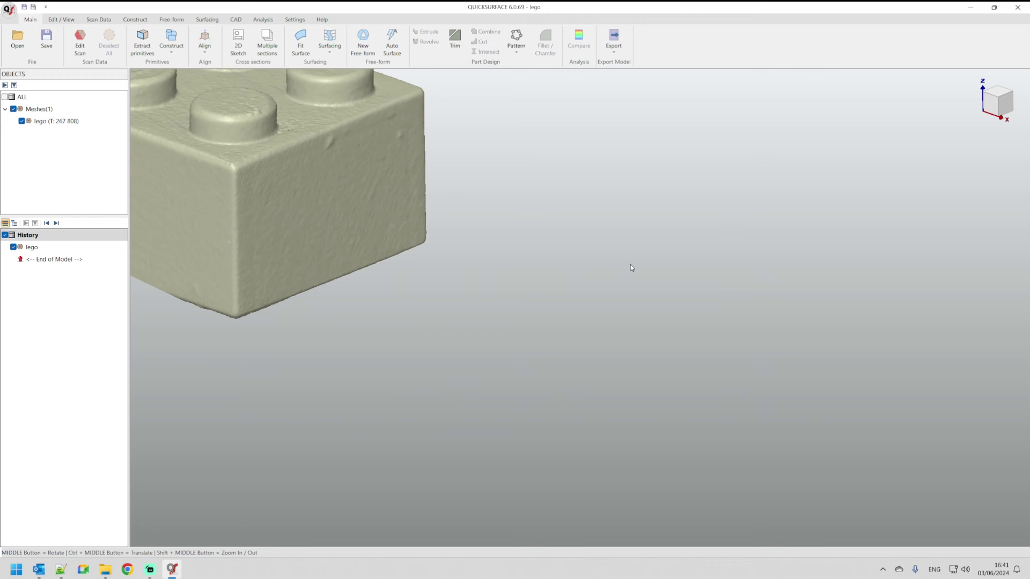
scroll(440, 232, up, 6)
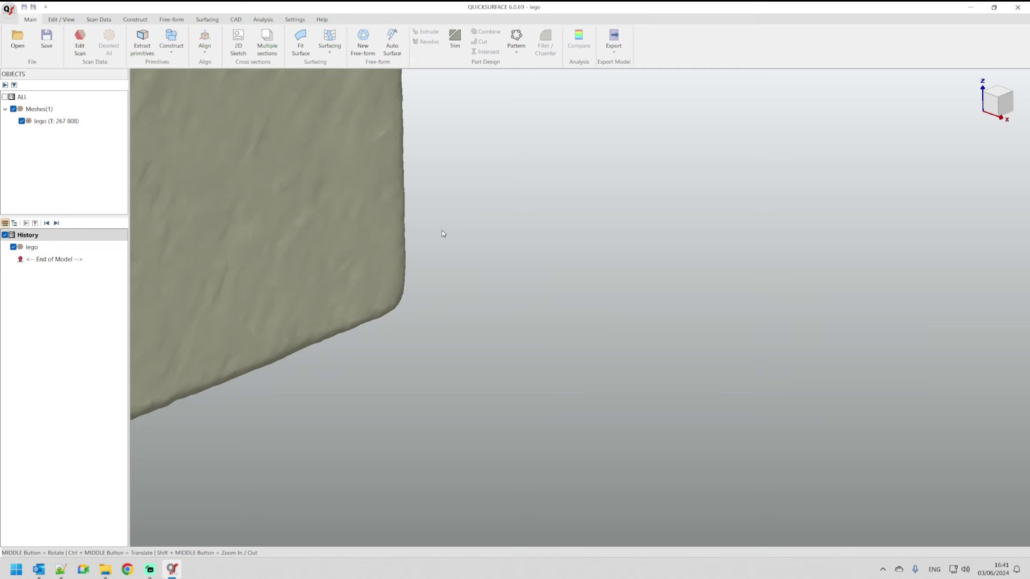
right_click(510, 238)
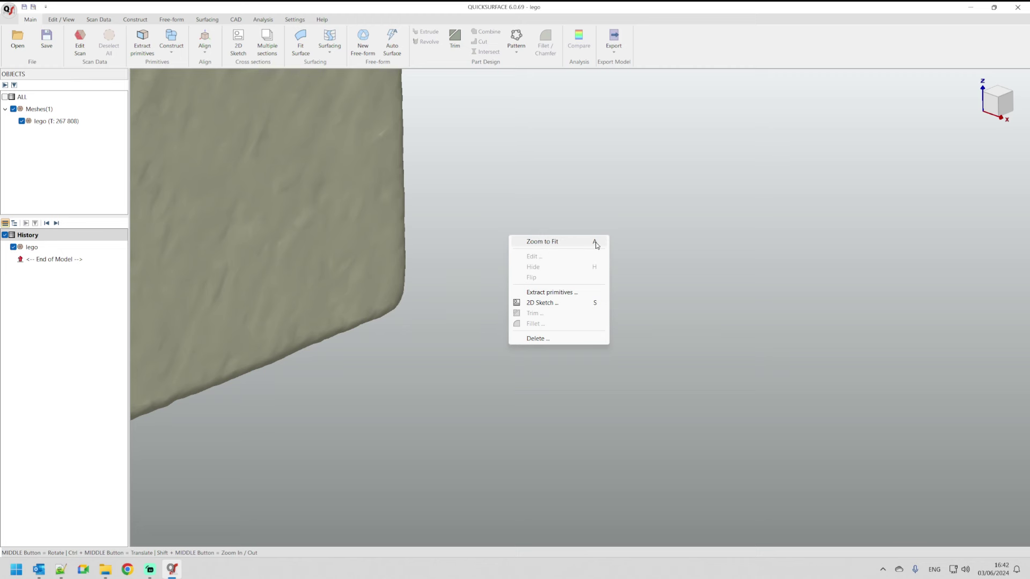
click(548, 241)
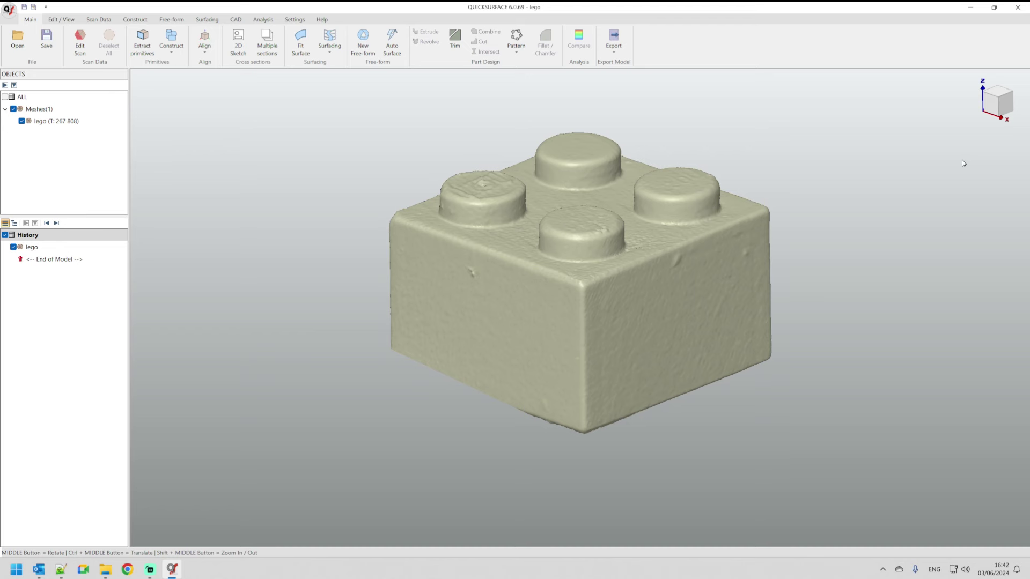
Step: View the brick from the top, bottom and left standard directions and return to the isometric view
mouse_move(994, 99)
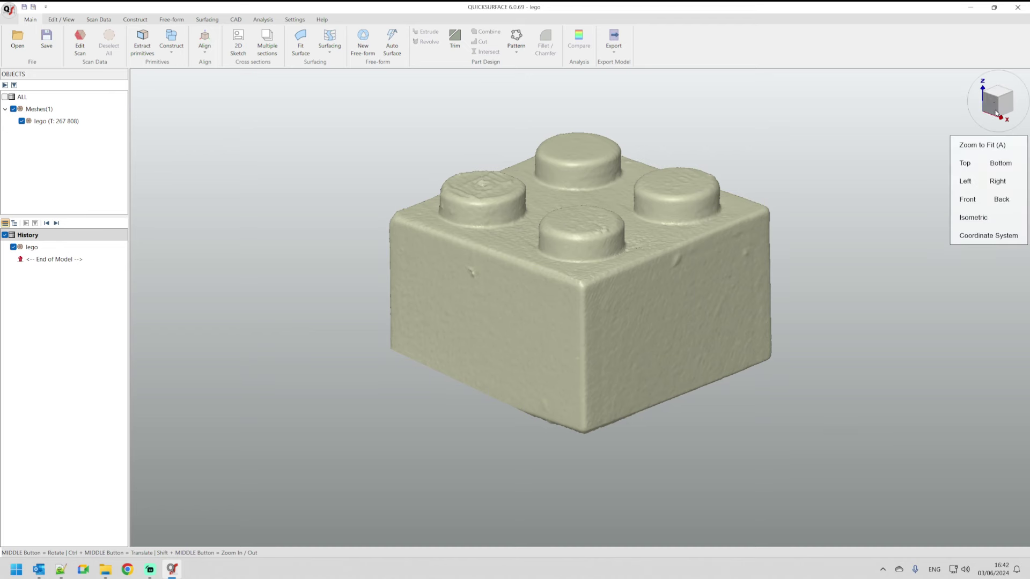
click(972, 167)
click(1006, 167)
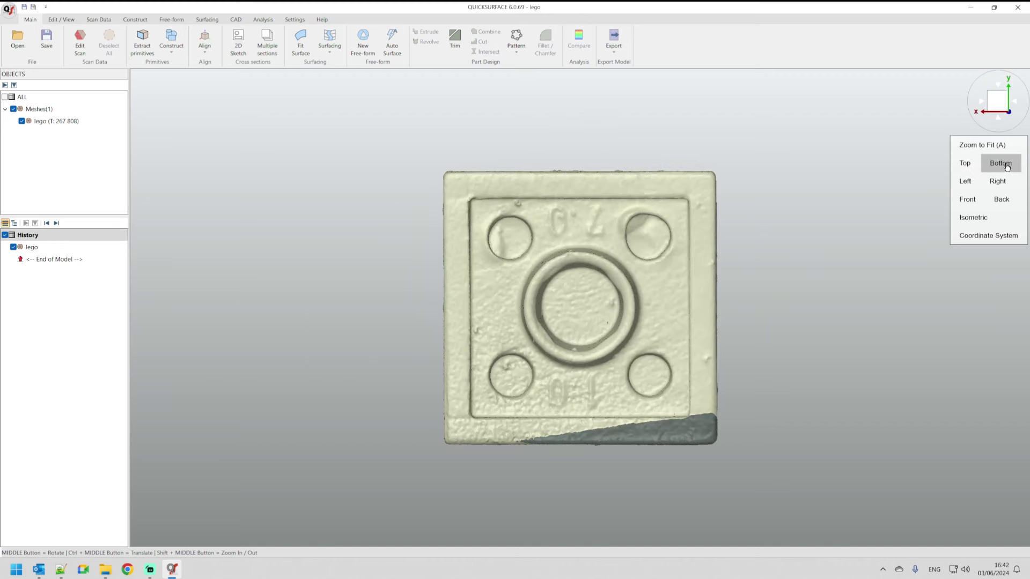
click(967, 184)
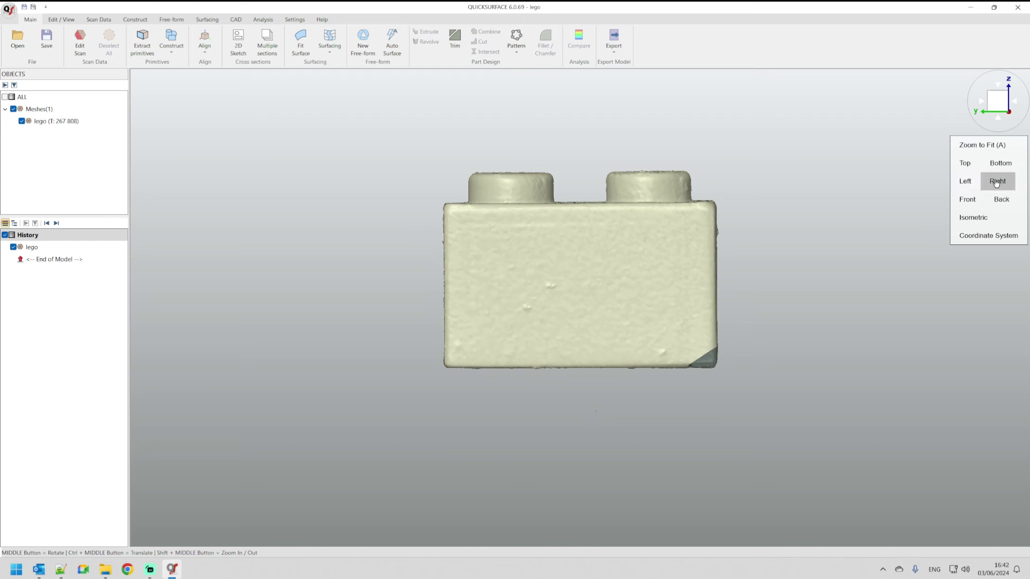
click(973, 217)
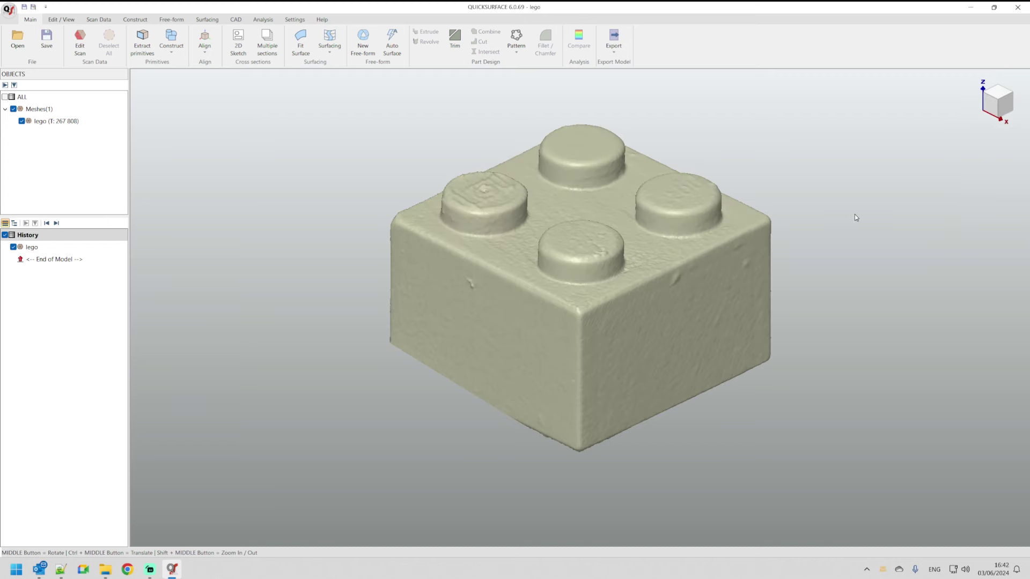
Step: Orient the view square to the brick's positive X side and display the coordinate system
mouse_move(987, 116)
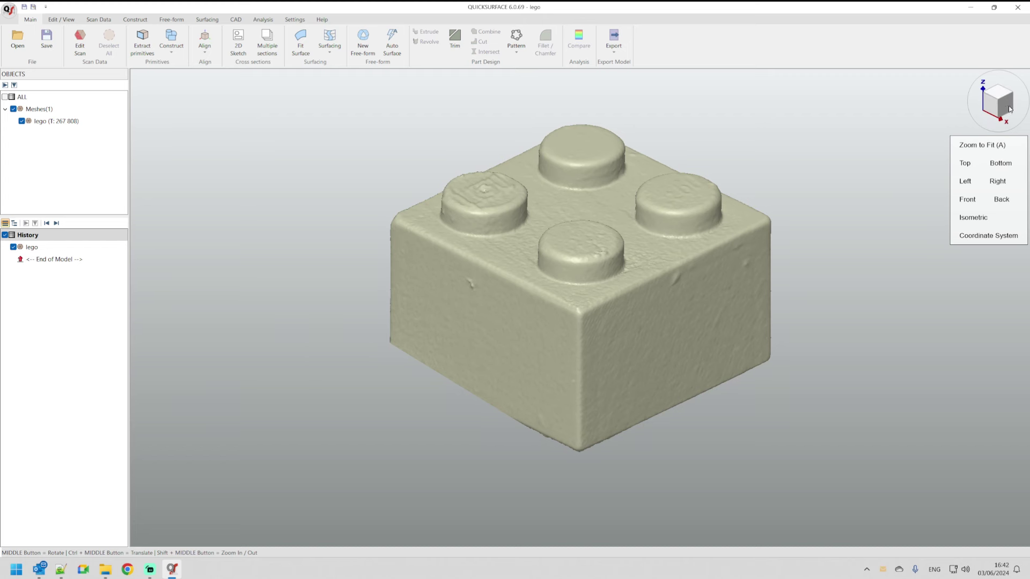
click(1006, 111)
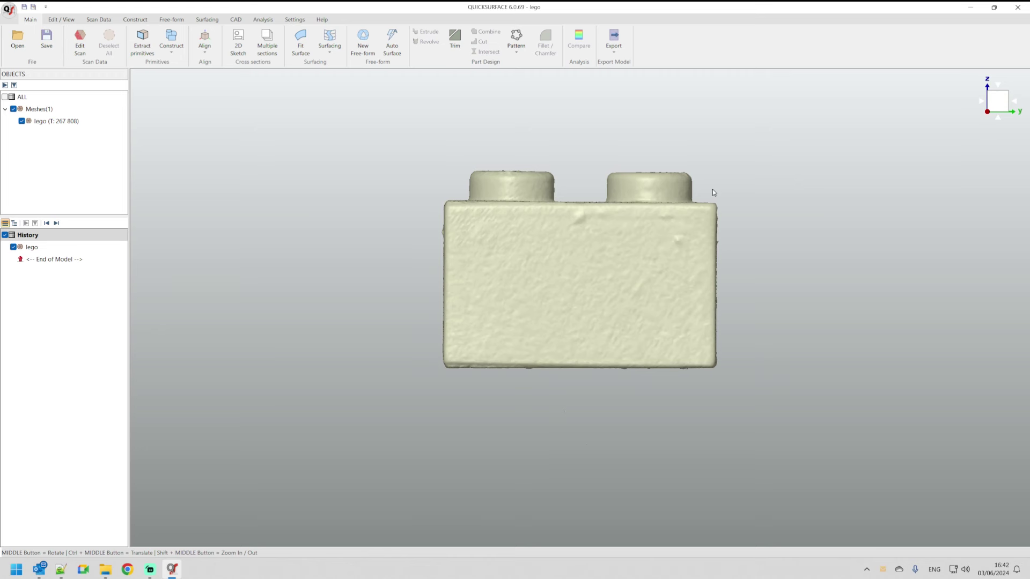
mouse_move(998, 102)
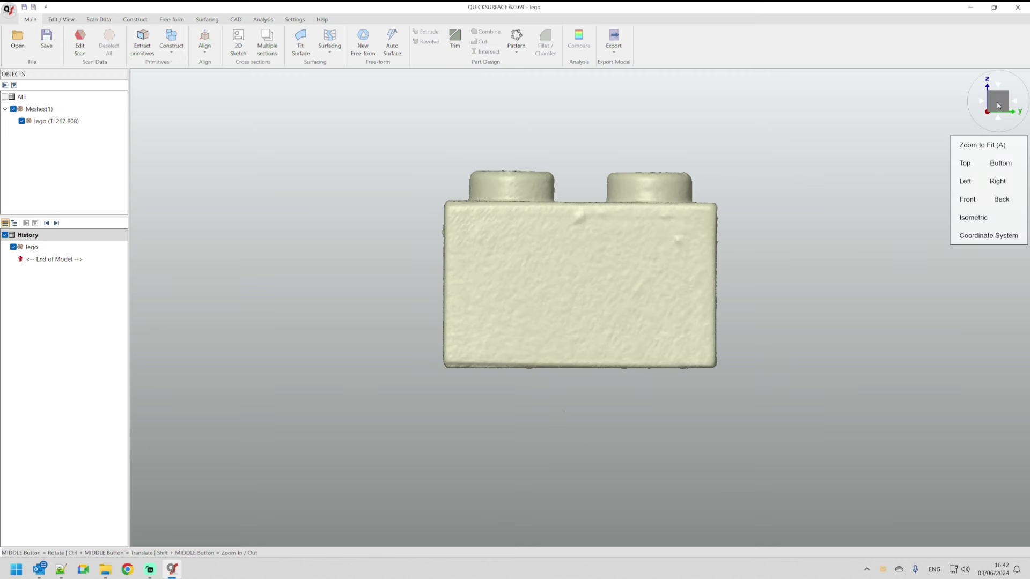
click(978, 241)
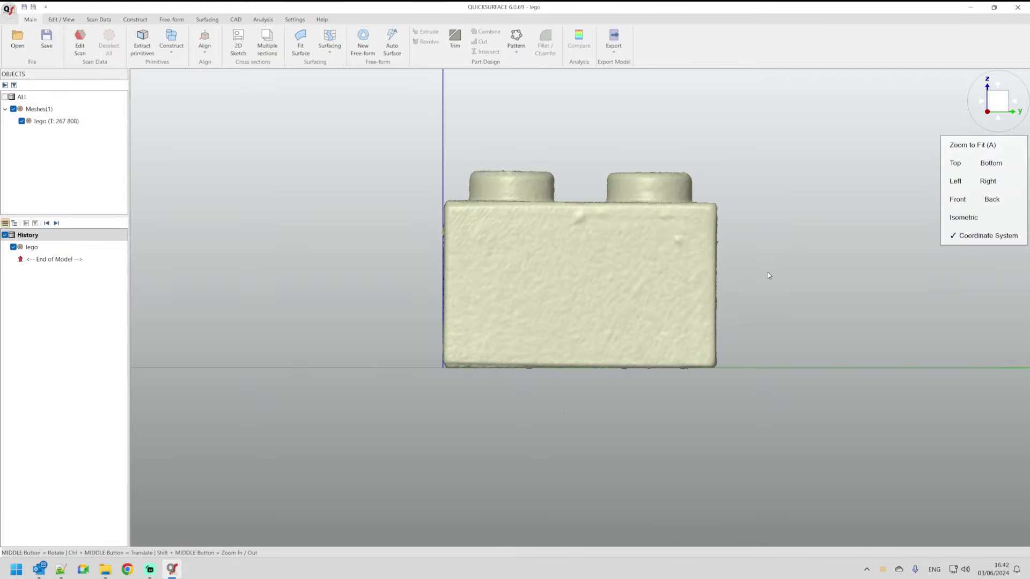
Step: Examine the brick against the coordinate axes and grid from several angles and magnifications
middle_drag(768, 272, 509, 301)
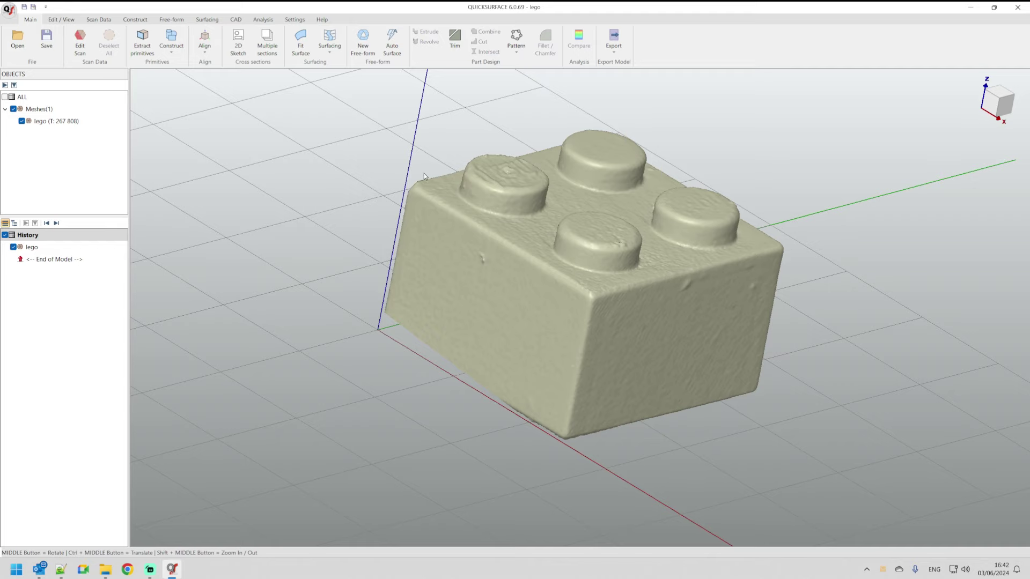
middle_drag(496, 232, 407, 399)
scroll(414, 201, down, 2)
scroll(414, 201, up, 1)
scroll(413, 394, down, 2)
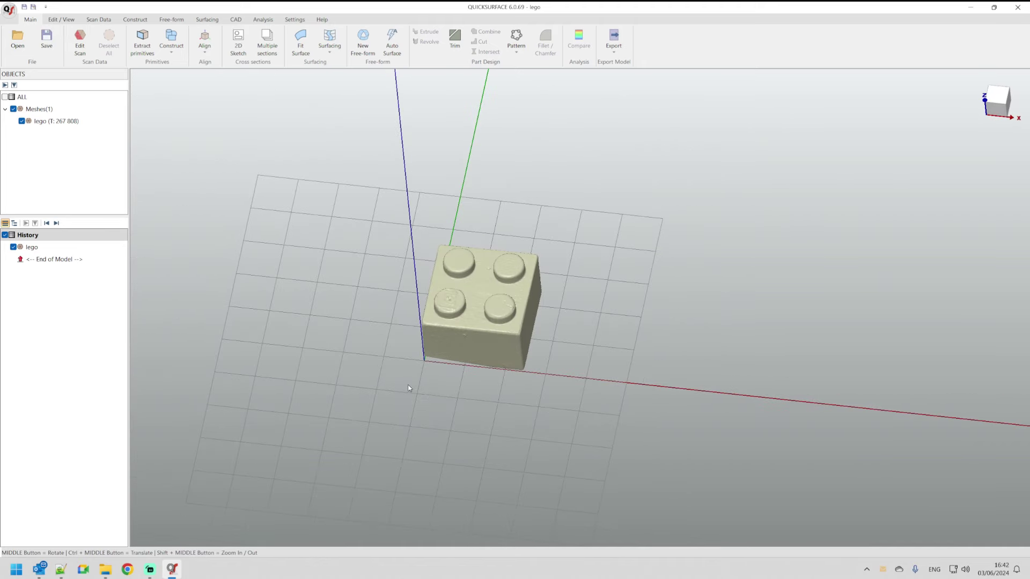
scroll(404, 386, up, 2)
Step: Hide the coordinate system, view the brick square from the top and return to the isometric view
mouse_move(997, 102)
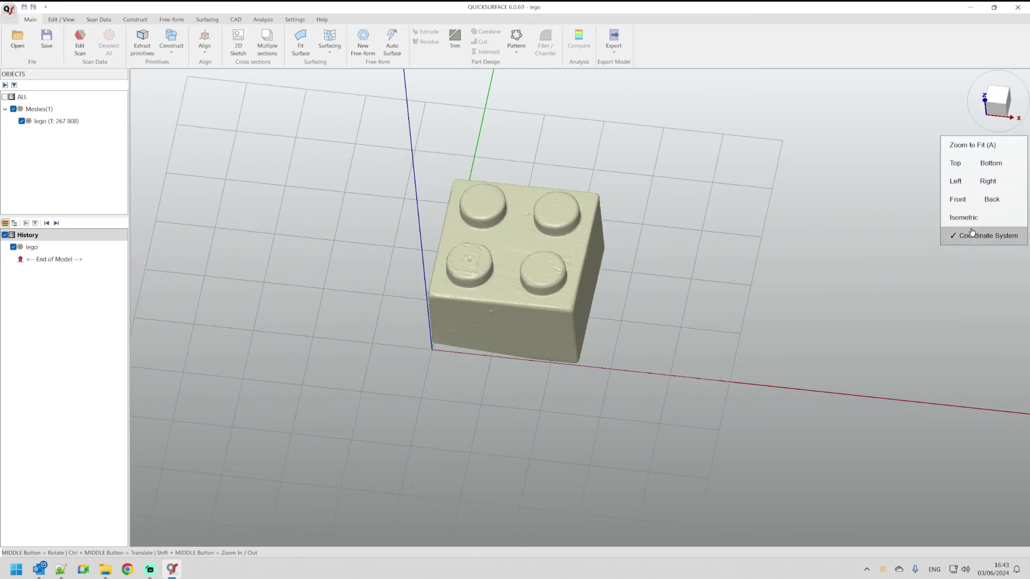
click(988, 236)
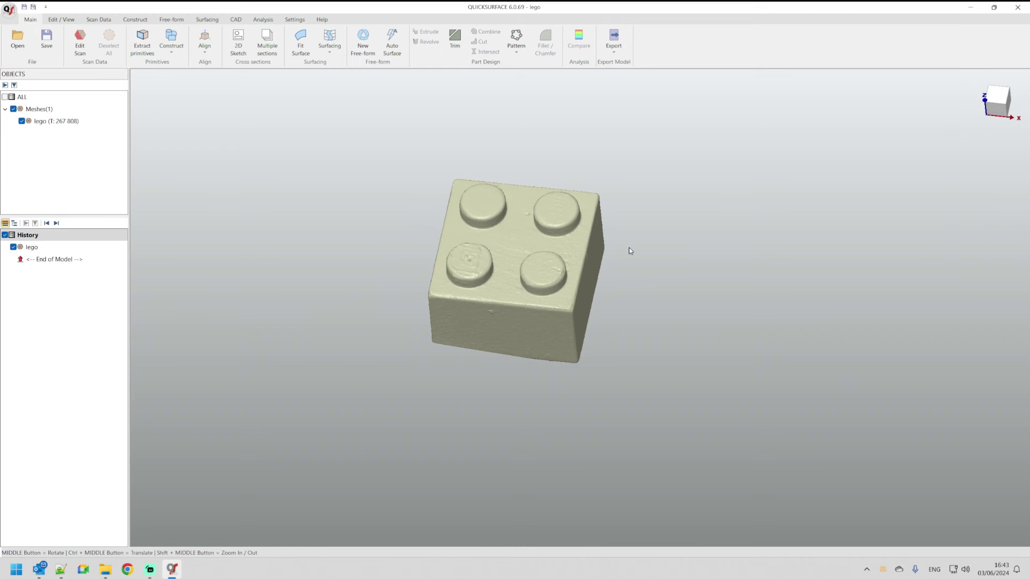
click(1001, 99)
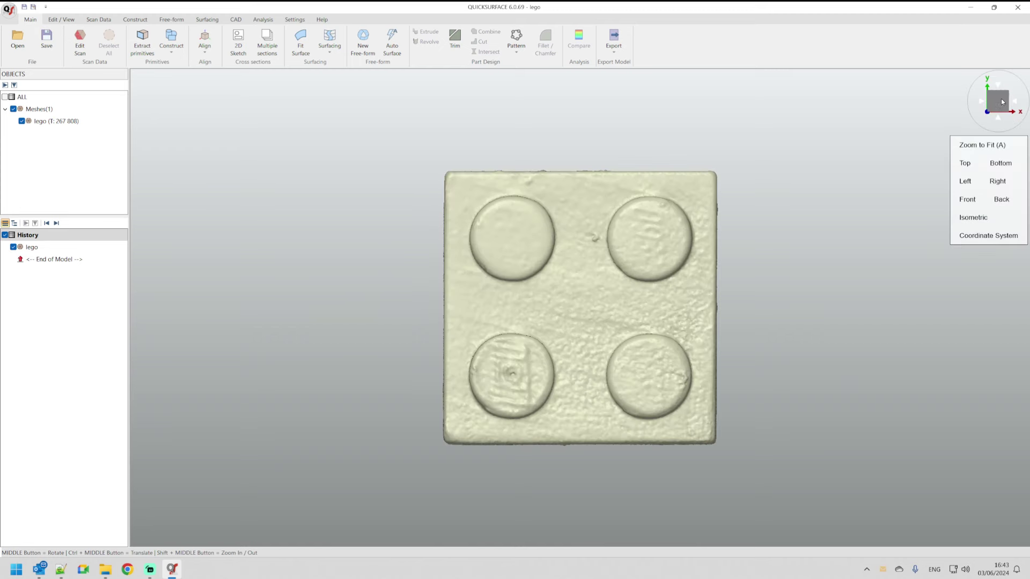
click(972, 218)
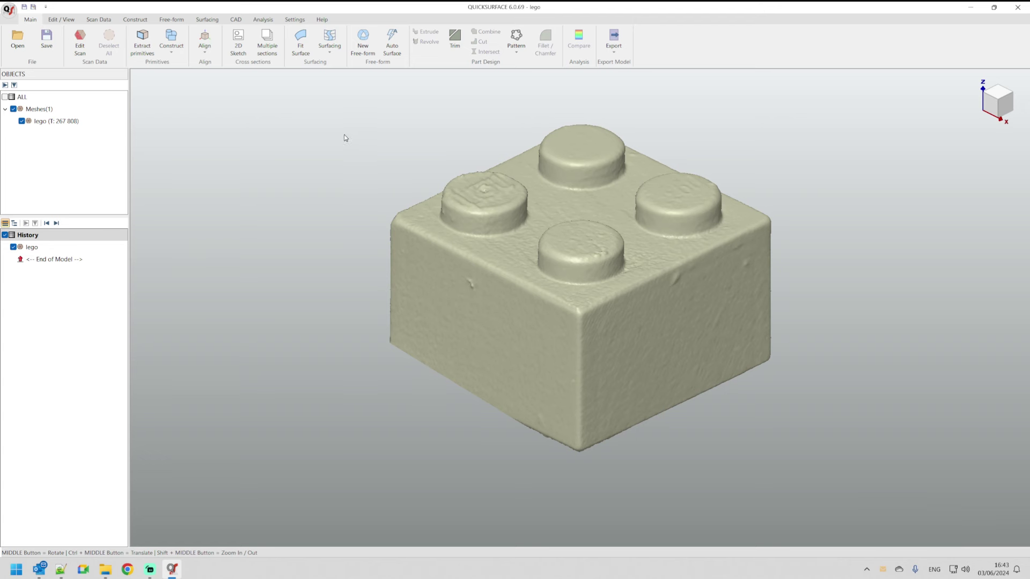
Step: Create a 2D sketch for an extruded surface on a slicing plane parallel to OXY, offset 5 mm
click(238, 47)
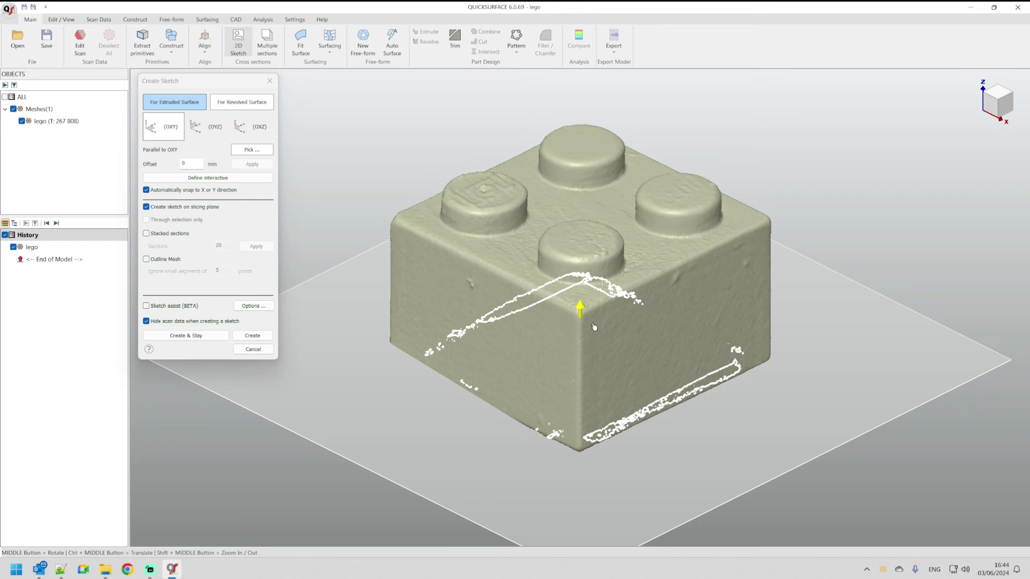
drag(580, 308, 589, 336)
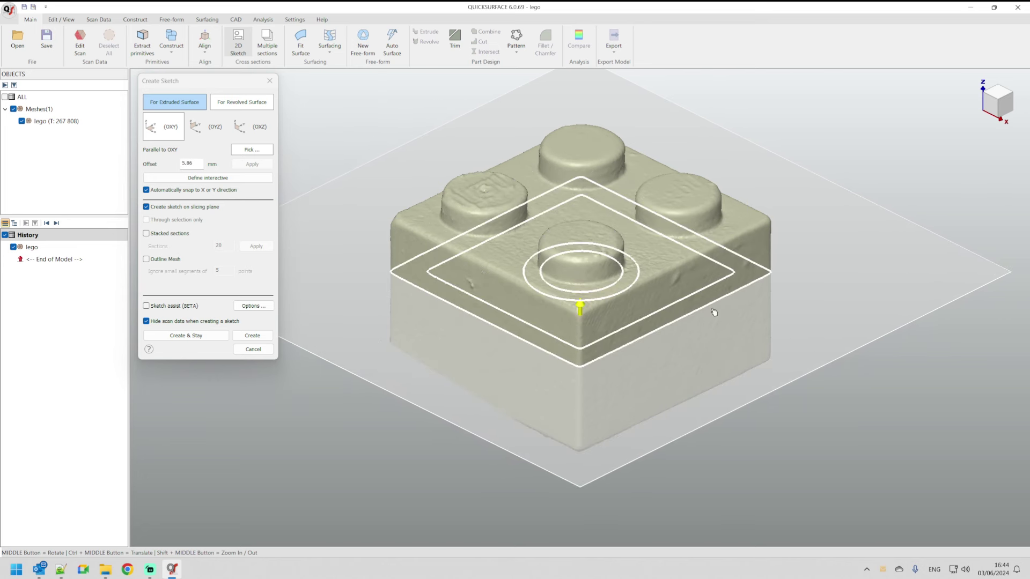
double_click(190, 164)
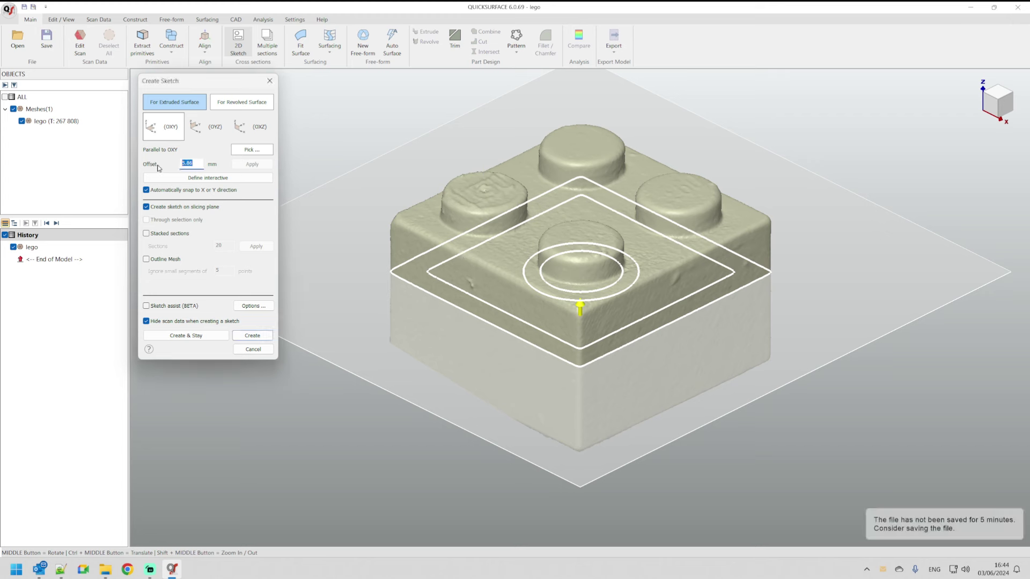
text(5)
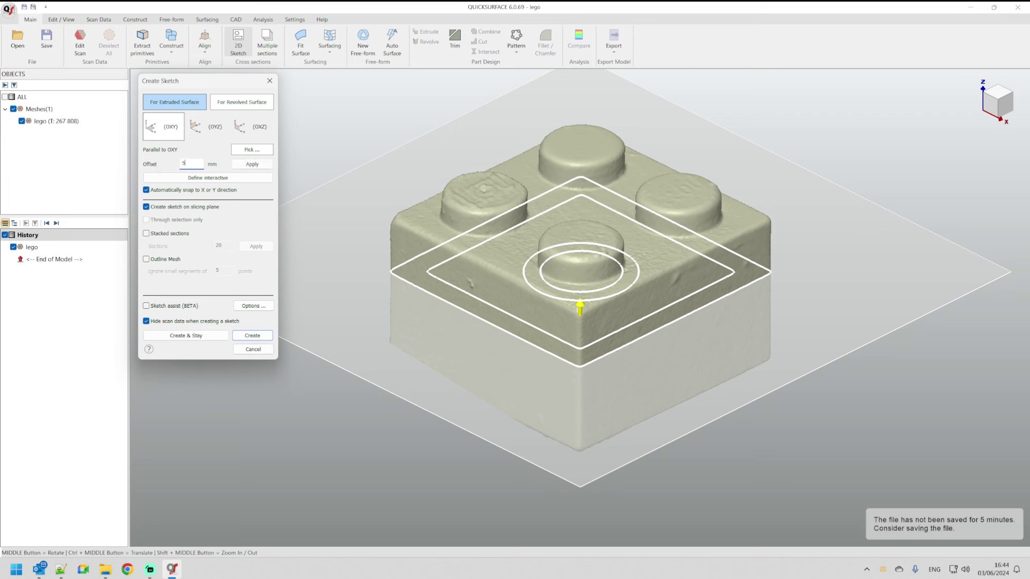
click(252, 164)
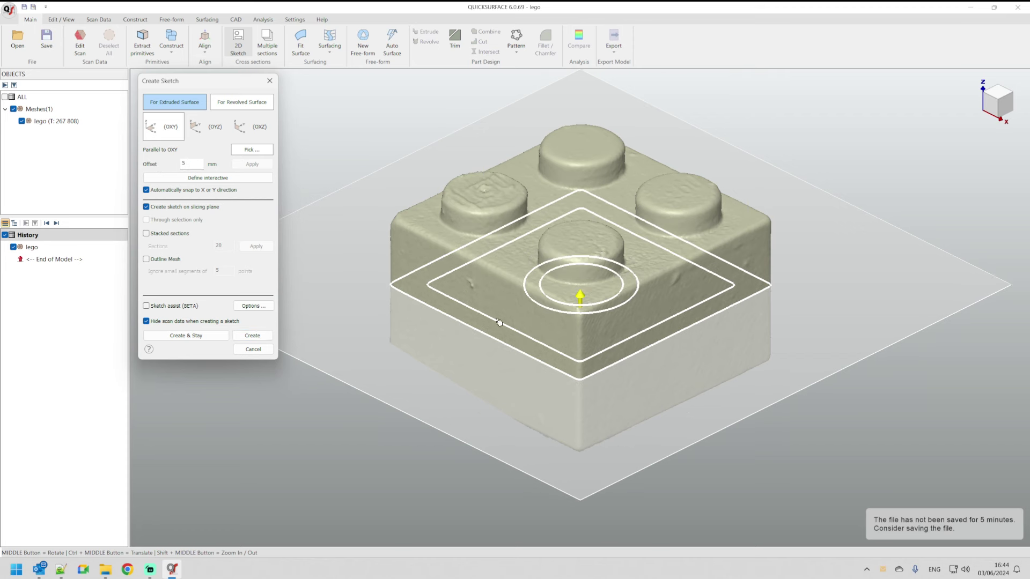
click(250, 336)
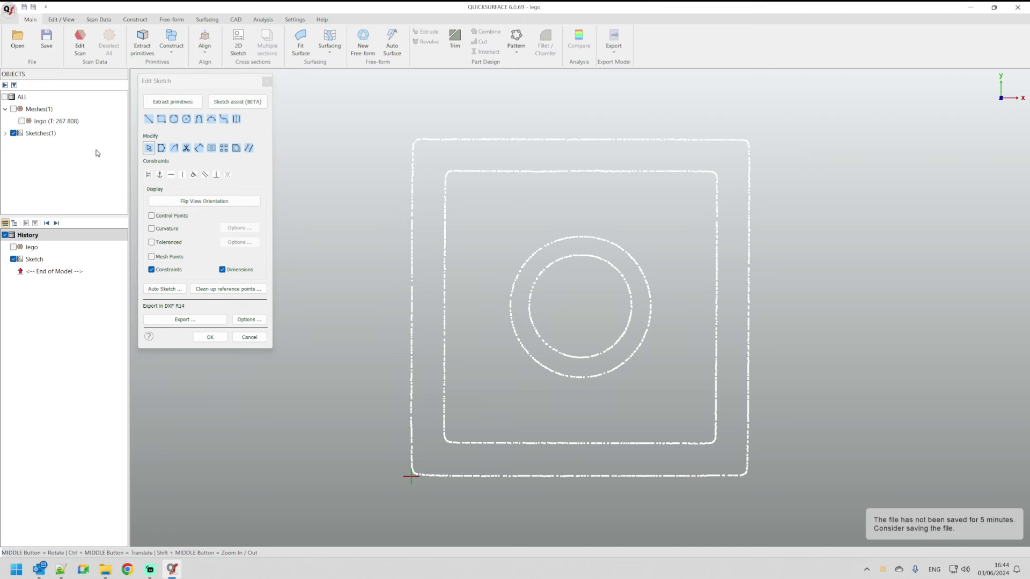
Step: Fit a rectangle to the outer outline of the sliced section using Extract primitives with a slightly smaller brush, and finish the sketch
click(6, 134)
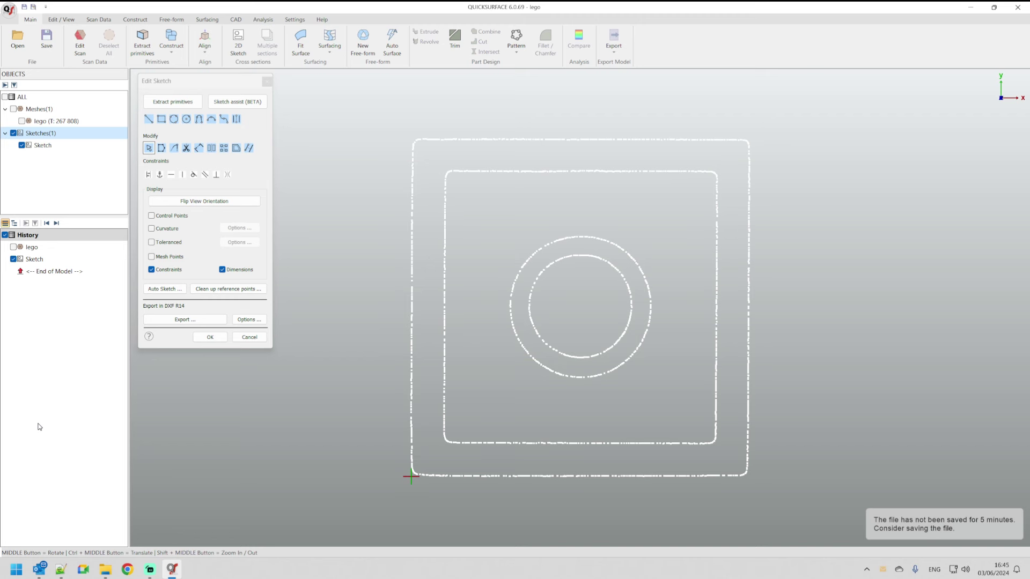
click(181, 108)
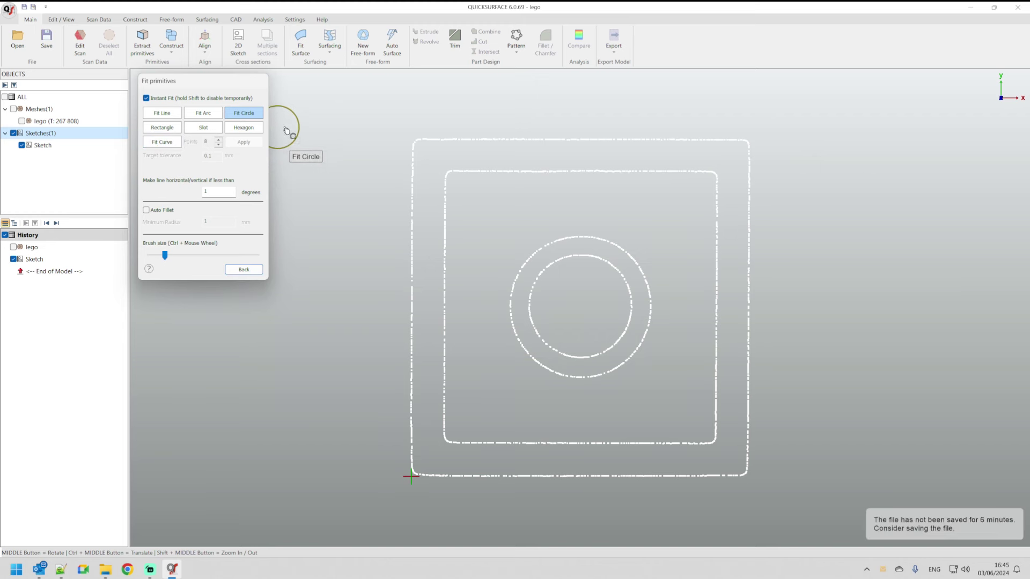
click(164, 128)
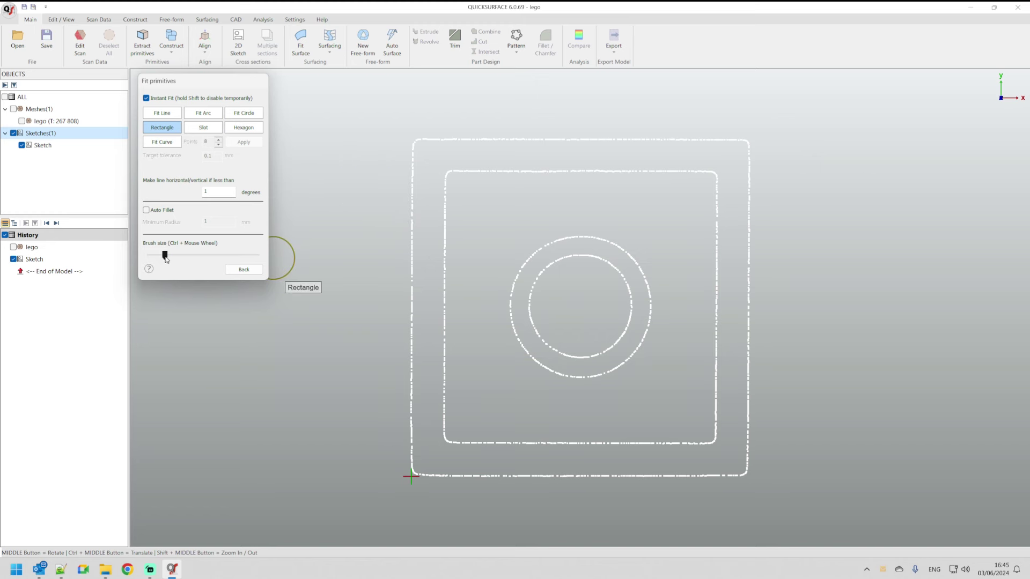
mouse_move(166, 259)
mouse_down()
mouse_move(229, 259)
mouse_move(164, 263)
mouse_up()
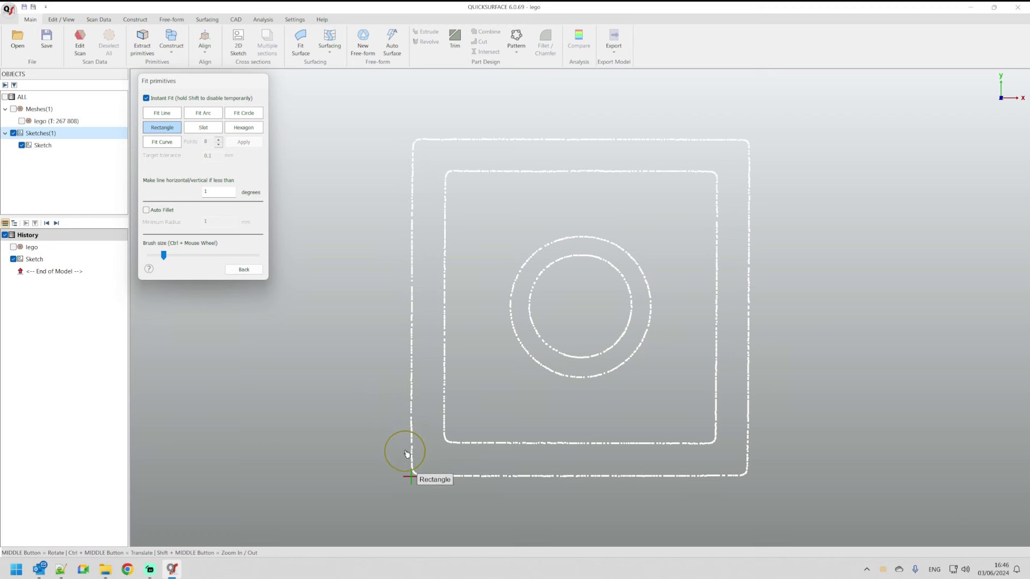
mouse_move(407, 453)
mouse_down()
mouse_move(408, 136)
mouse_move(752, 132)
mouse_move(765, 260)
mouse_move(758, 483)
mouse_move(652, 487)
mouse_move(422, 472)
mouse_up()
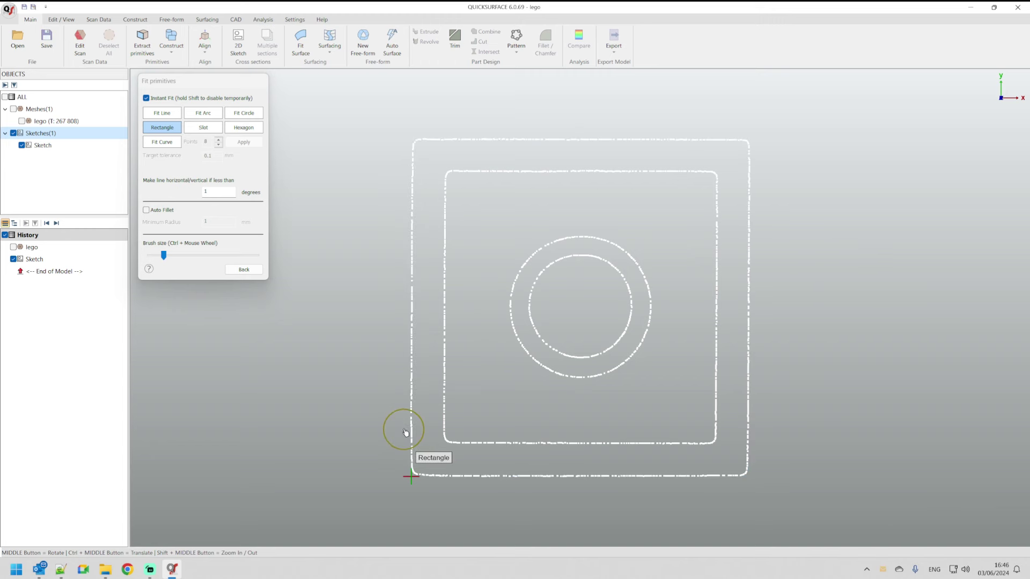
mouse_move(402, 433)
mouse_down()
mouse_move(445, 355)
mouse_move(412, 264)
mouse_move(474, 154)
mouse_move(623, 148)
mouse_move(707, 199)
mouse_move(742, 368)
mouse_move(632, 450)
mouse_move(483, 486)
mouse_up()
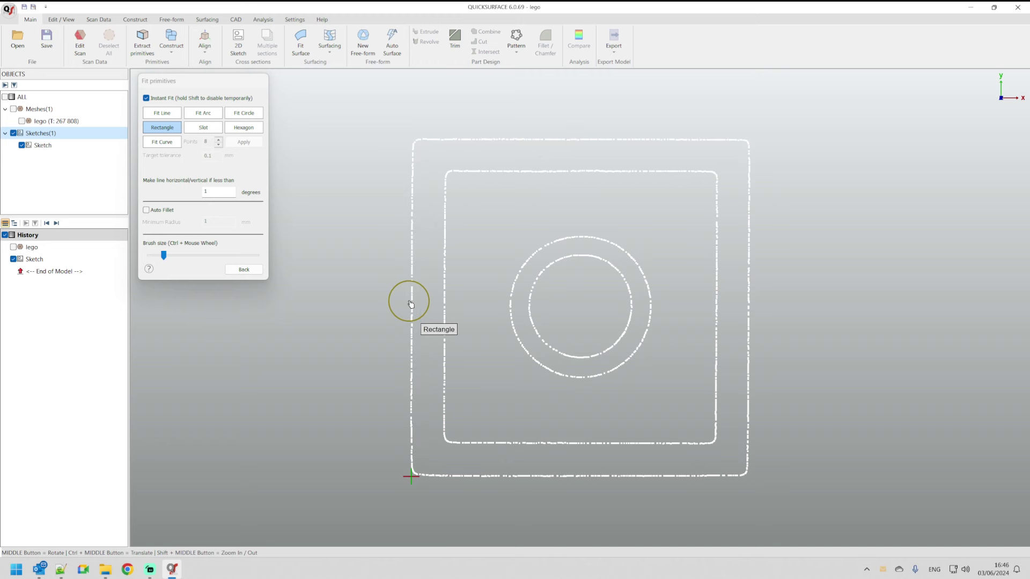
mouse_move(402, 425)
mouse_down()
mouse_move(402, 150)
mouse_move(482, 135)
mouse_move(752, 135)
mouse_move(757, 445)
mouse_move(664, 487)
mouse_move(414, 477)
mouse_up()
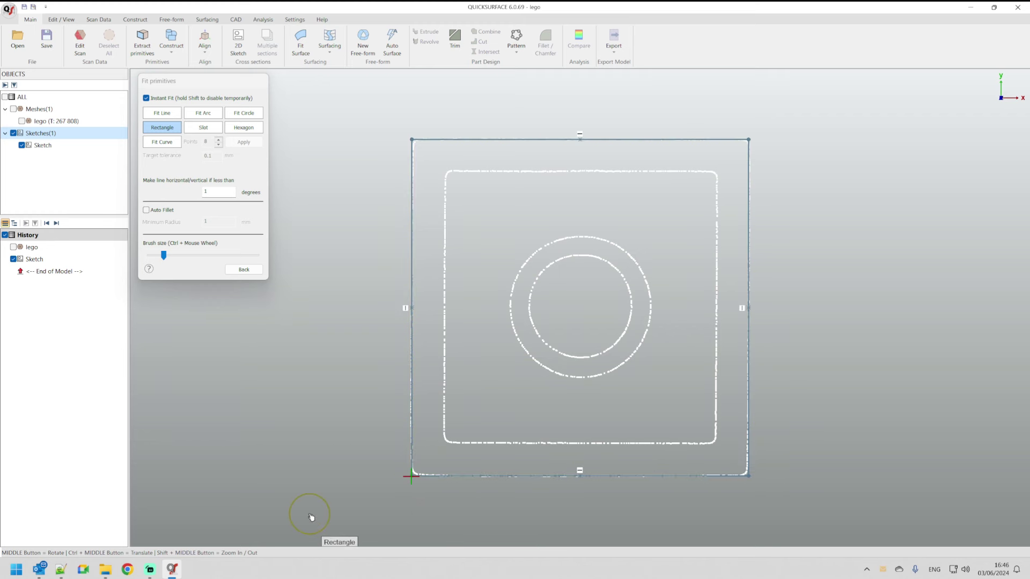
click(243, 269)
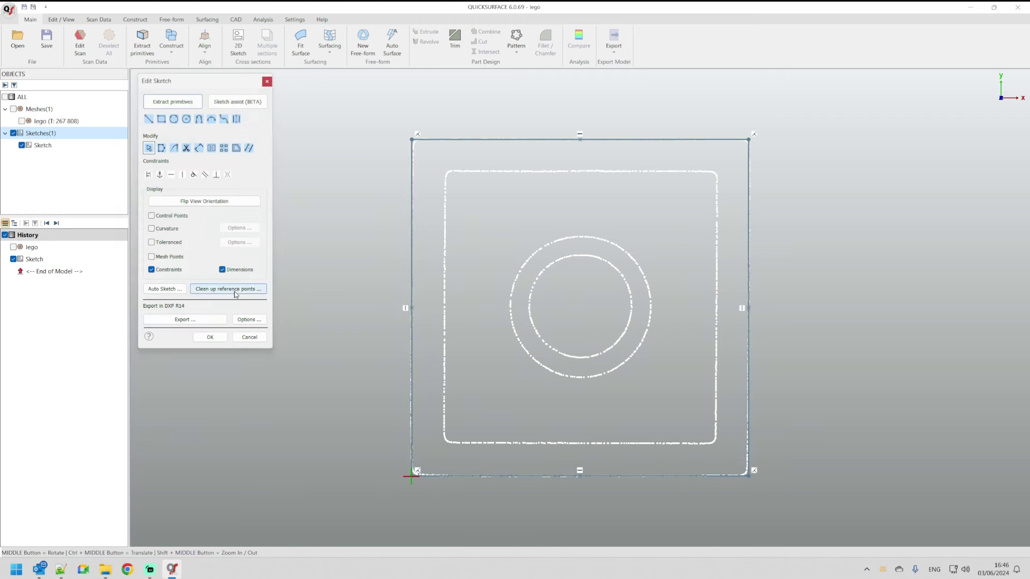
click(210, 337)
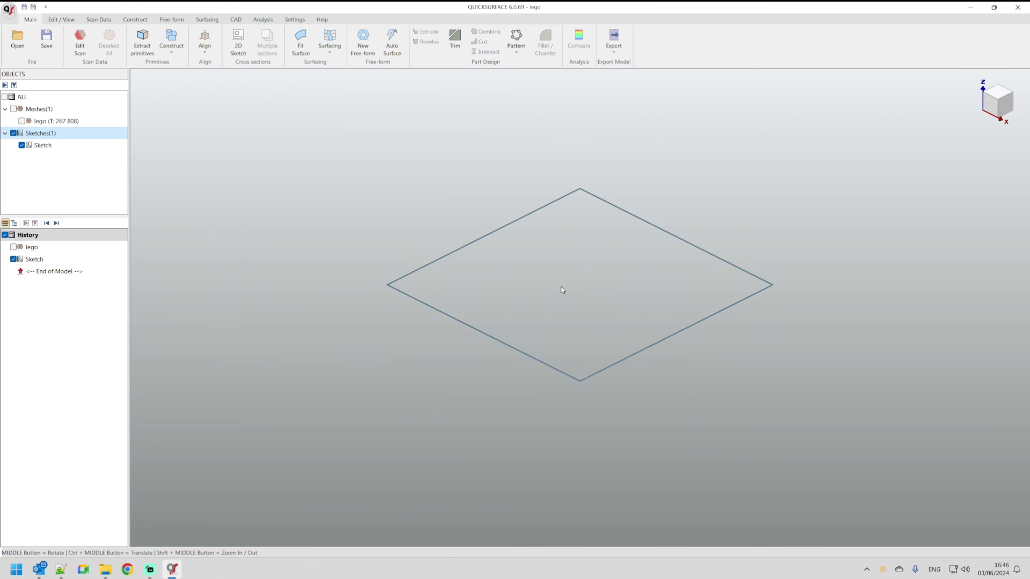
Step: Show the lego mesh together with the sketch and start a solid Extrude of the sketched rectangle
click(22, 120)
mouse_move(435, 422)
middle_down()
mouse_move(447, 330)
mouse_move(391, 340)
middle_up()
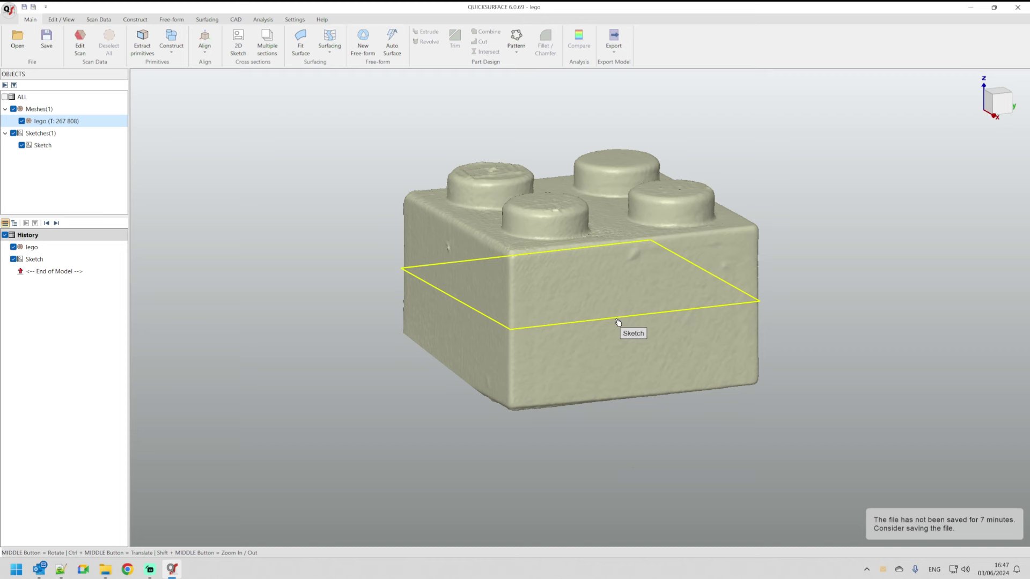
click(618, 322)
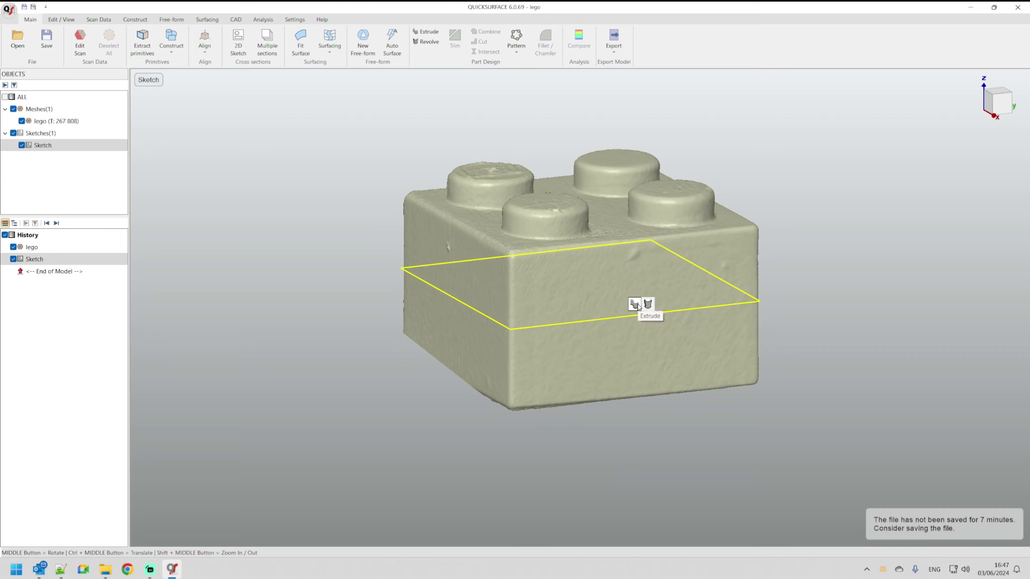
click(635, 305)
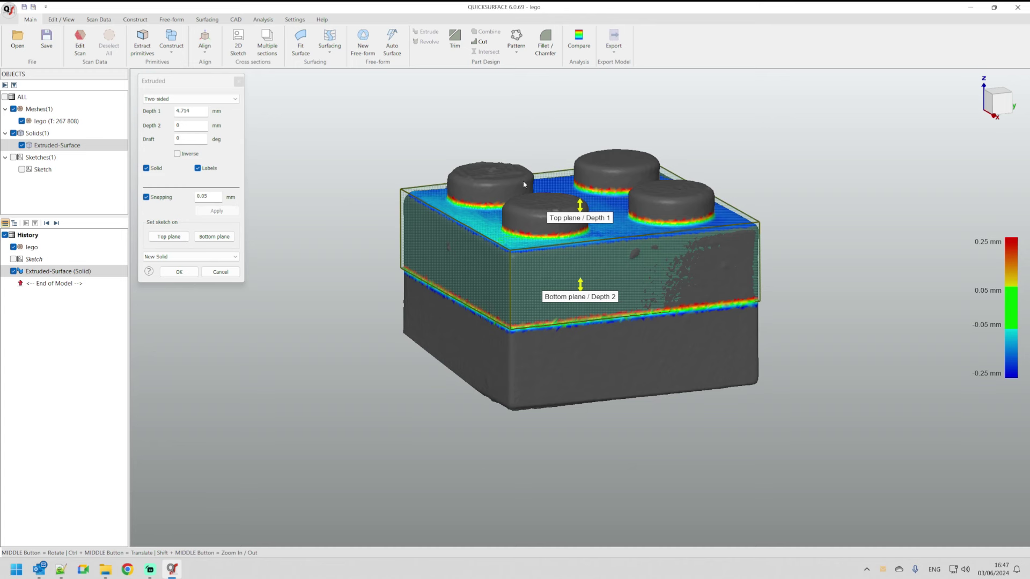
Step: Turn off snapping and pull the extrusion freely past both ends of the brick, to about 8.17 mm Depth 1 and 8.44 mm Depth 2
scroll(410, 184, up, 2)
click(147, 197)
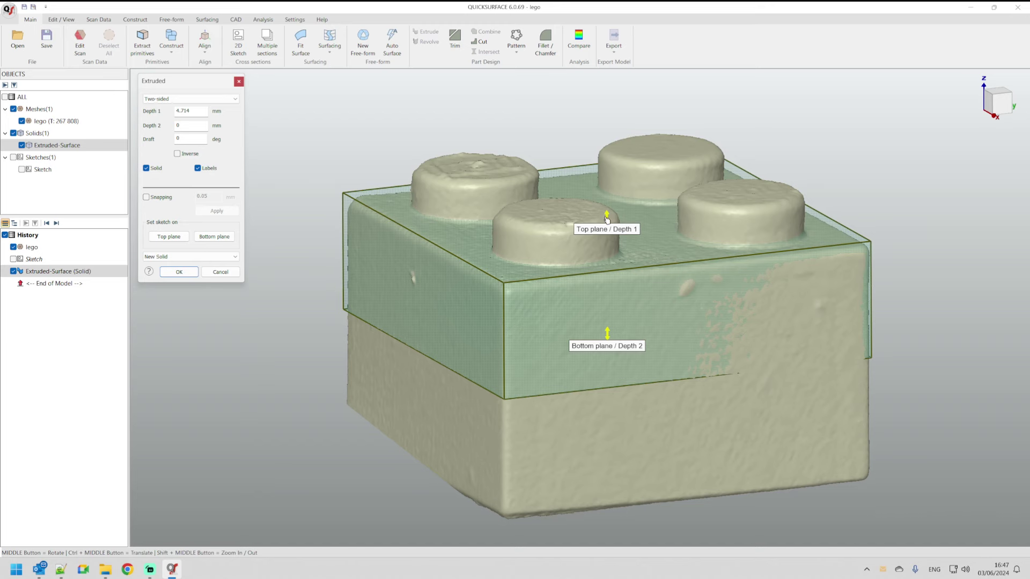
drag(606, 218, 609, 133)
scroll(575, 244, down, 3)
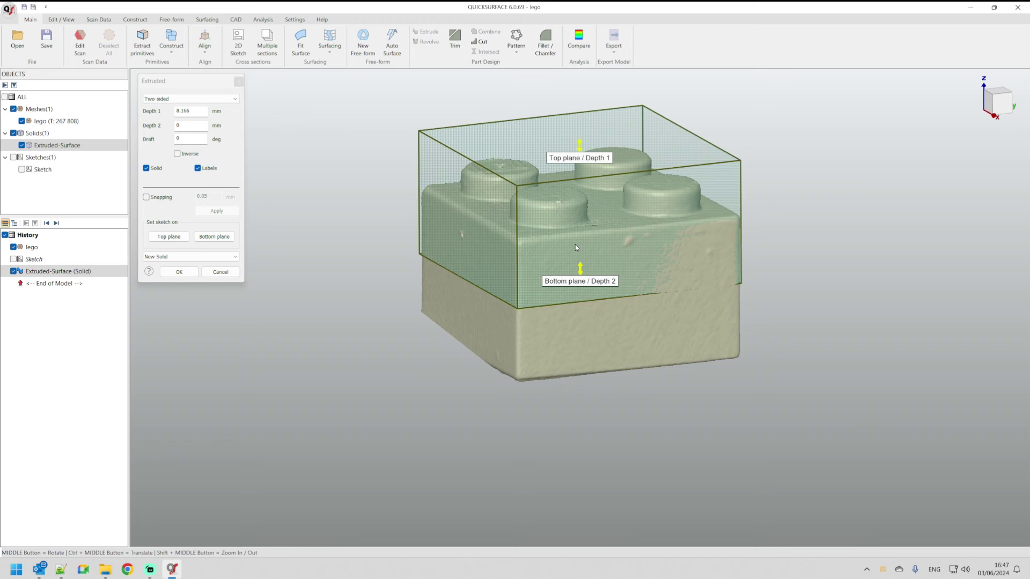
drag(581, 270, 583, 378)
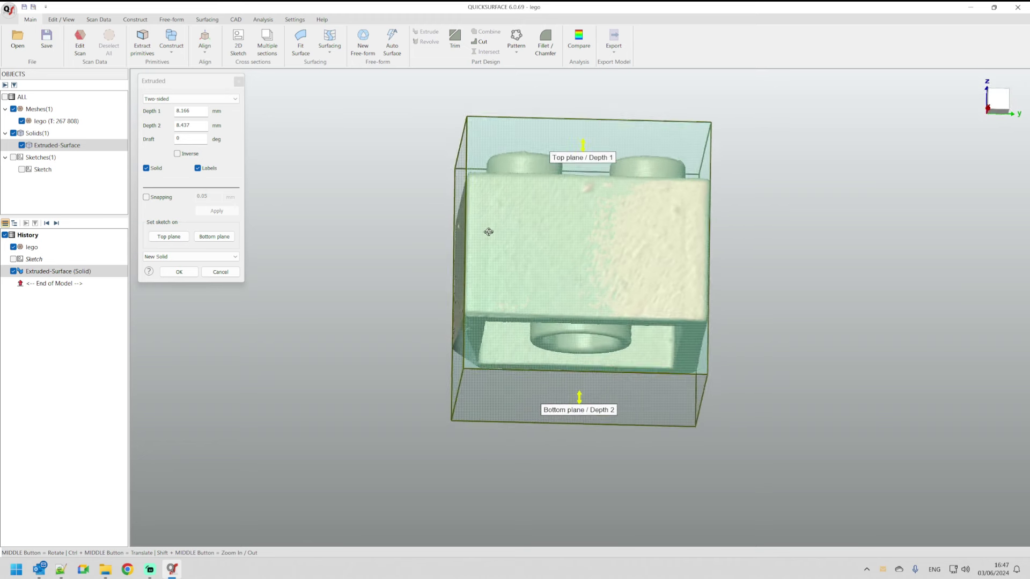
middle_drag(489, 243, 486, 248)
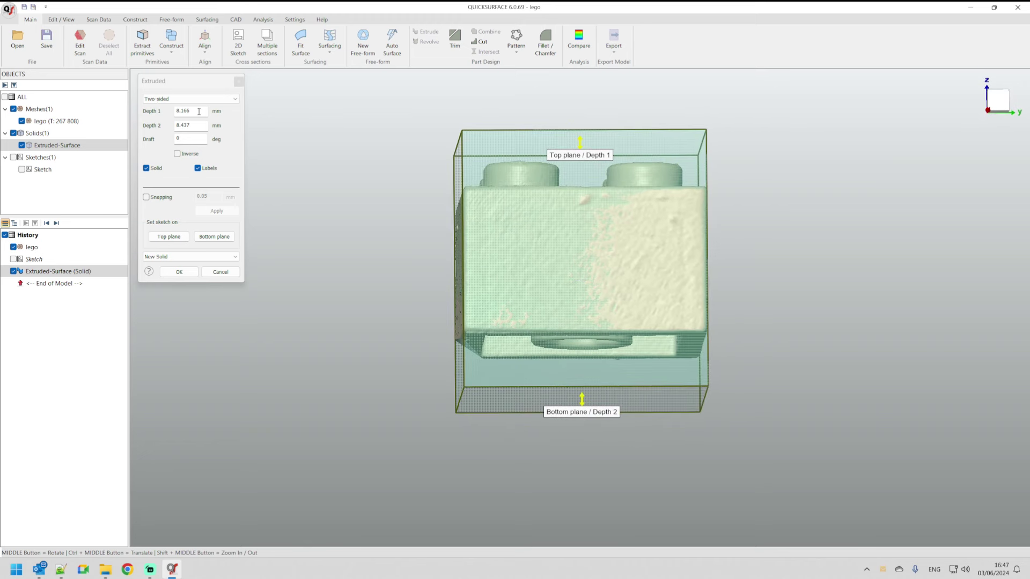
middle_drag(636, 266, 625, 303)
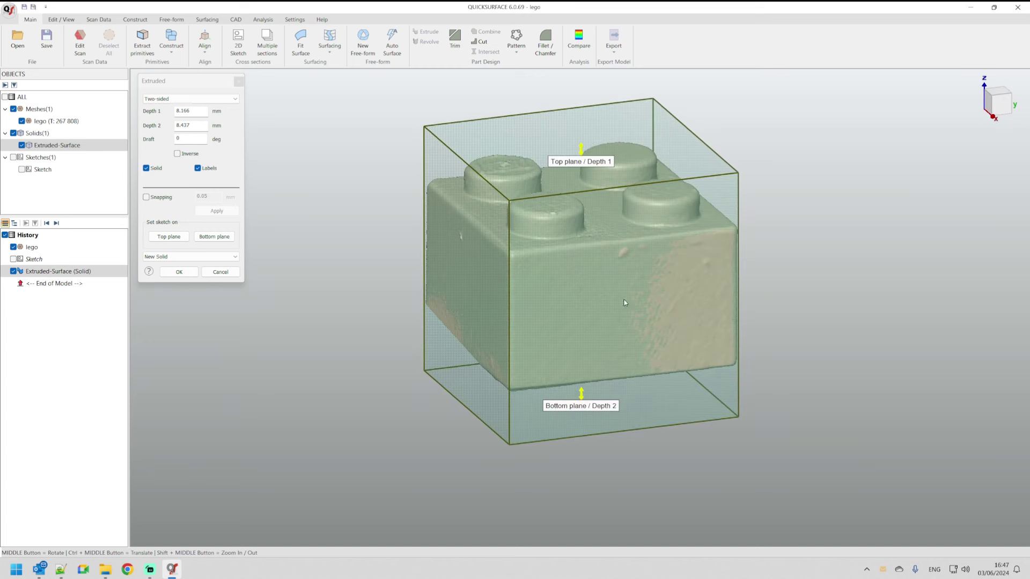
Step: Turn snapping on again for the extrusion, keeping a 0.05 mm tolerance
click(147, 198)
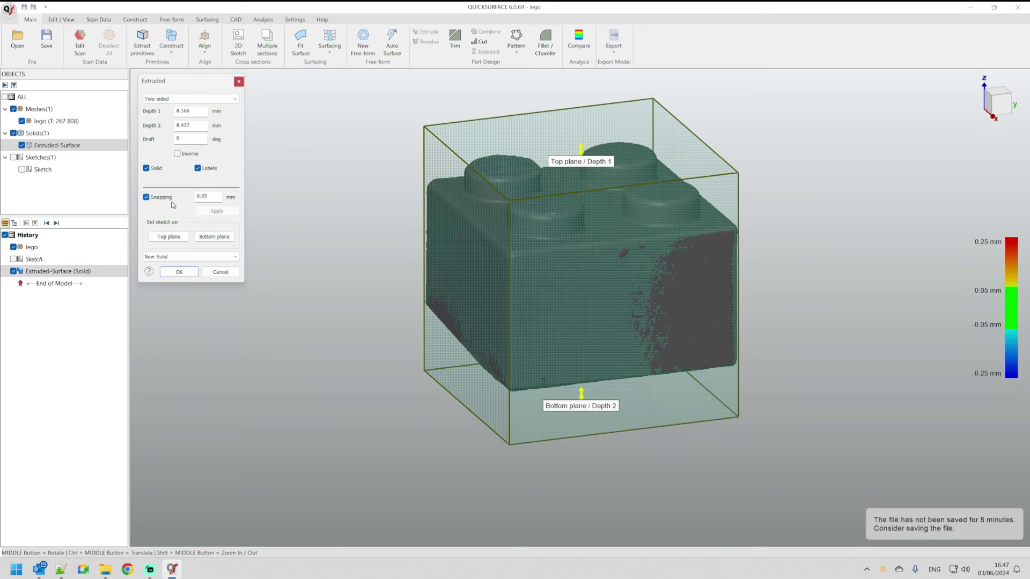
drag(201, 197, 218, 197)
click(211, 197)
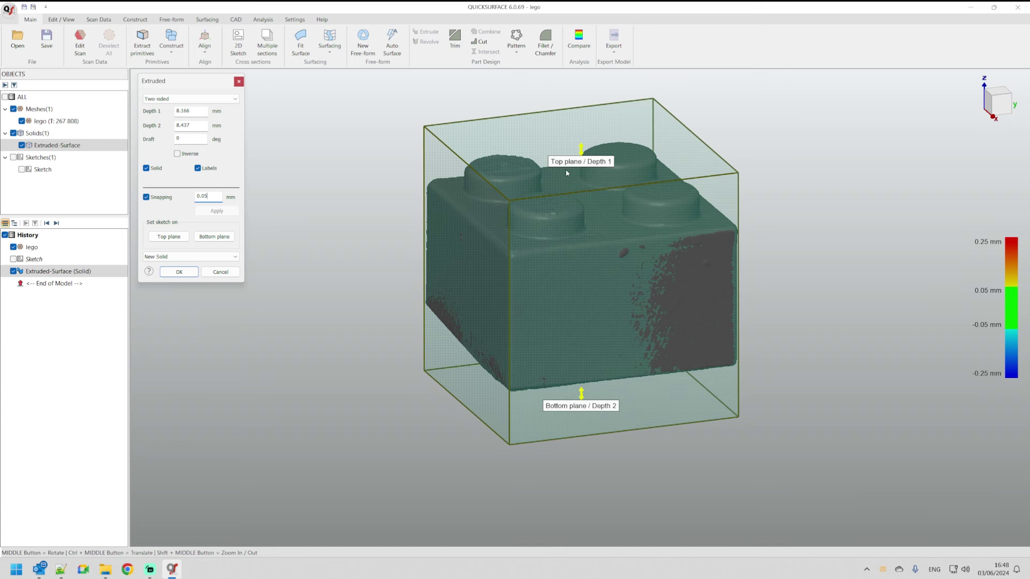
Step: Snap the extrusion's top plane to the brick's upper face at 4.562 mm and its bottom plane to the lower rim at 5.013 mm
scroll(567, 172, up, 3)
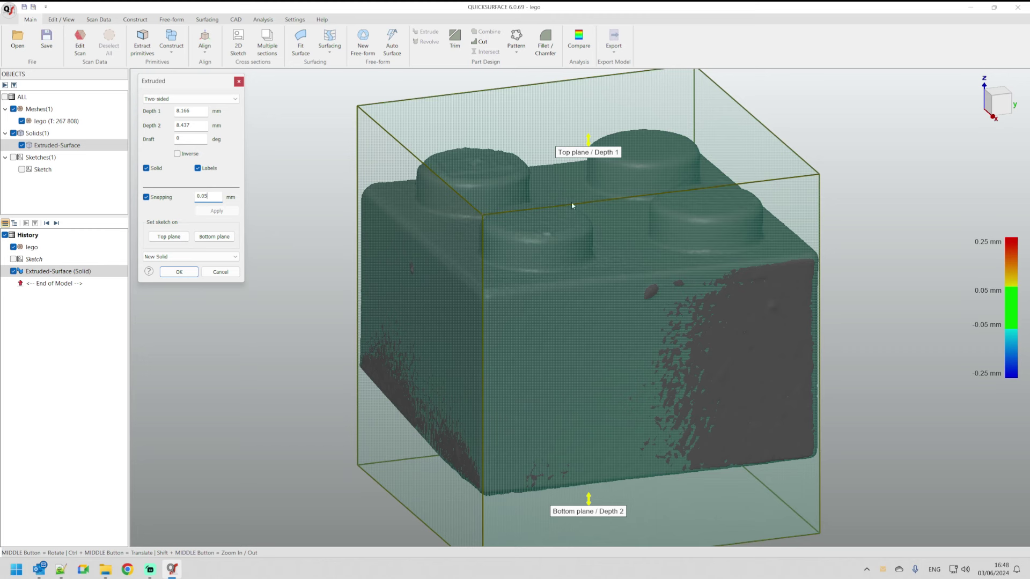
click(590, 140)
drag(590, 140, 617, 248)
middle_drag(617, 248, 660, 292)
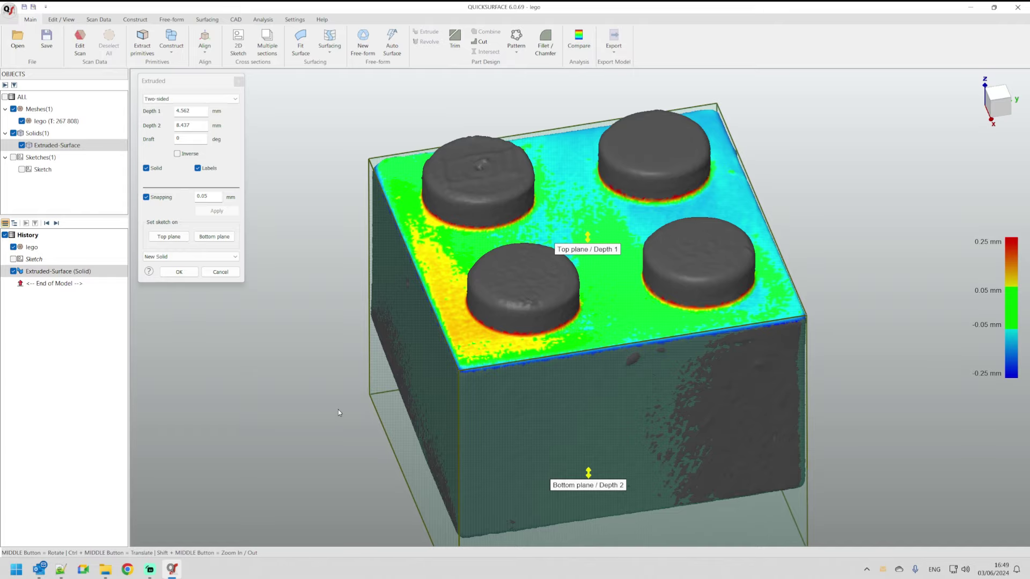
middle_drag(338, 412, 470, 166)
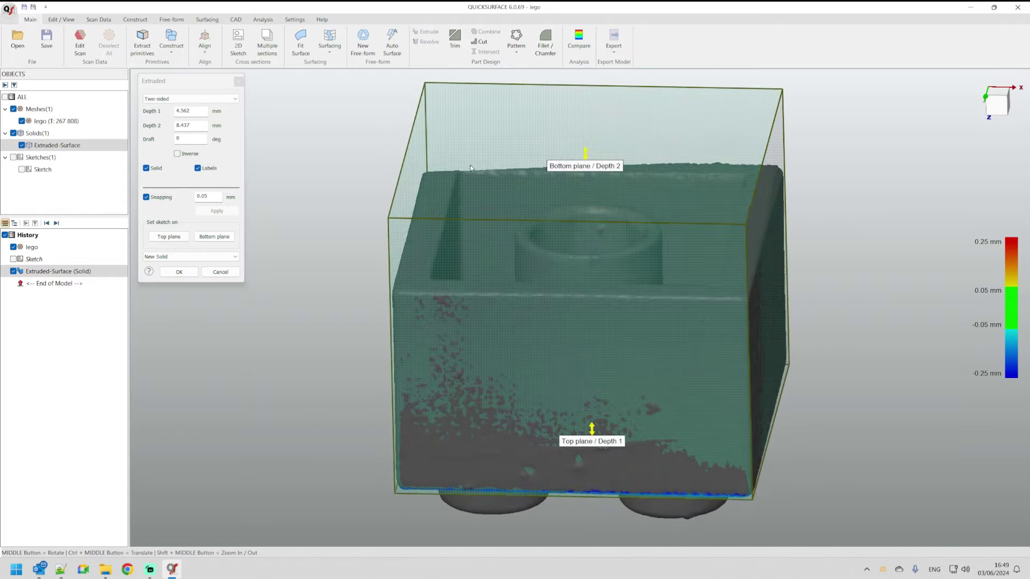
drag(587, 155, 425, 242)
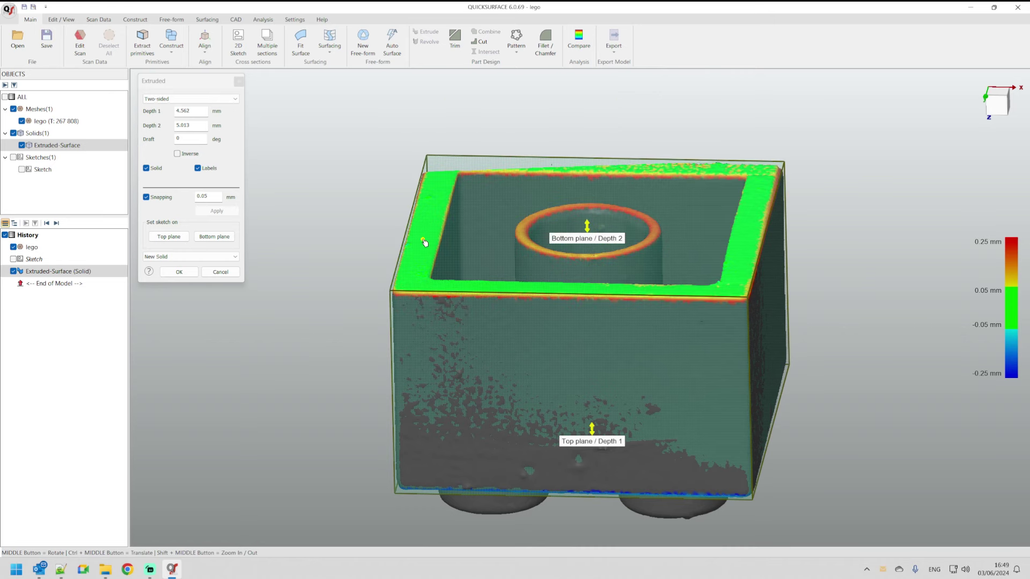
Step: Accept the snapped two-sided extrusion as a new solid for the brick body
middle_drag(315, 321, 476, 245)
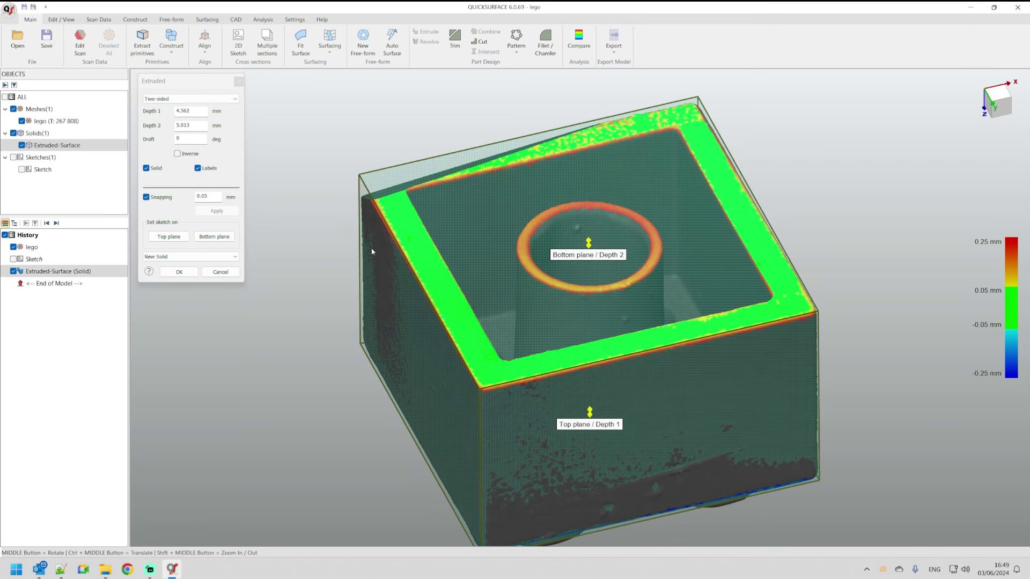
click(179, 272)
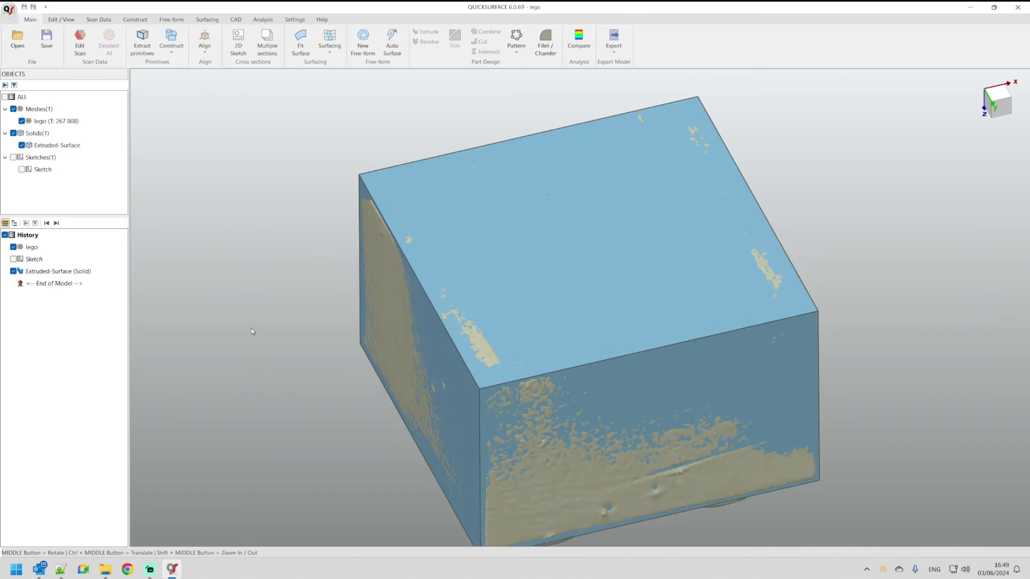
Step: Create a 2D sketch on a plane offset 1 mm from the block's stud-side face, slicing through the four studs
mouse_move(185, 273)
middle_down()
mouse_move(459, 127)
mouse_move(368, 191)
mouse_move(344, 172)
mouse_move(407, 214)
middle_up()
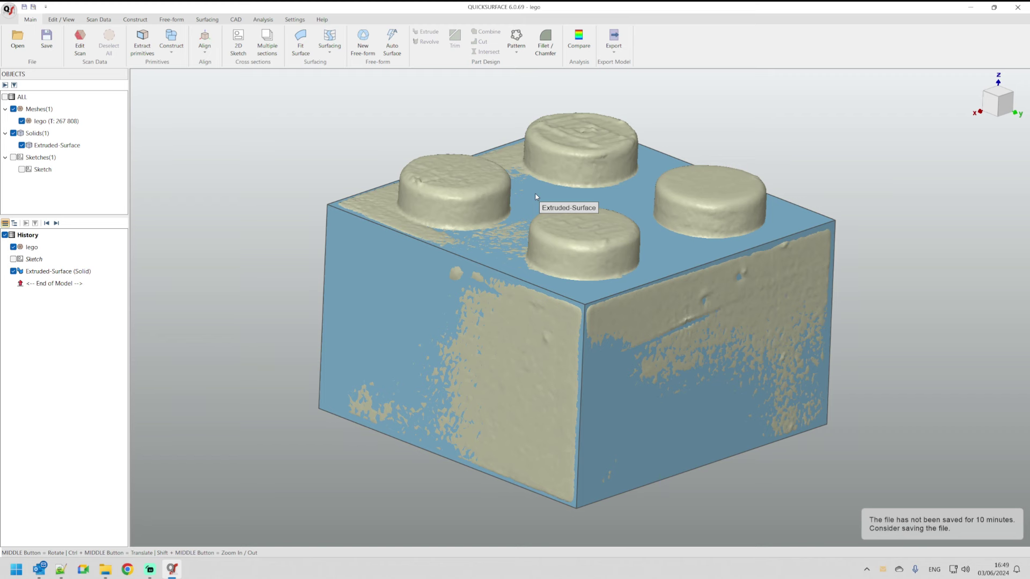
click(576, 199)
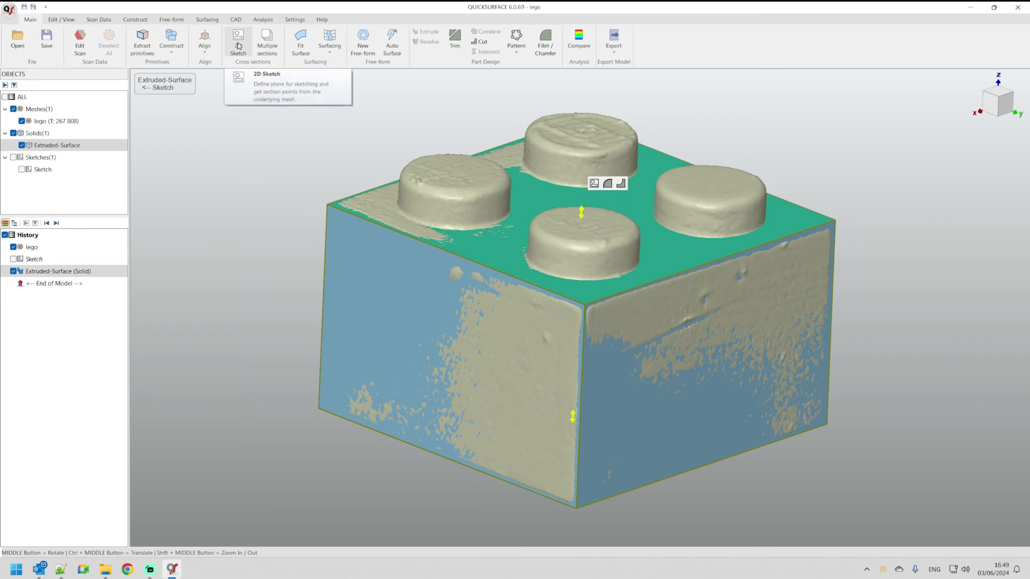
click(594, 183)
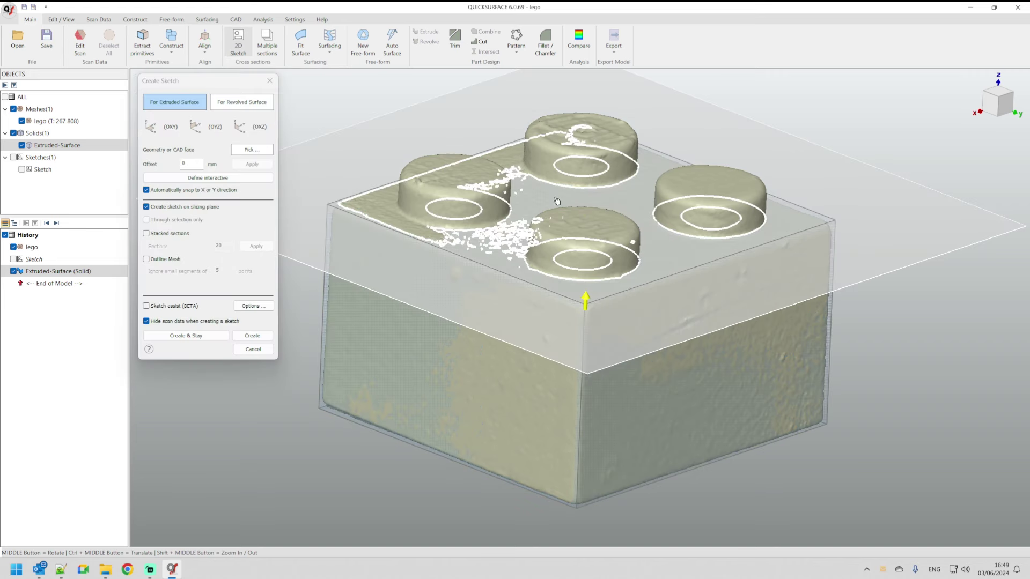
scroll(650, 251, up, 3)
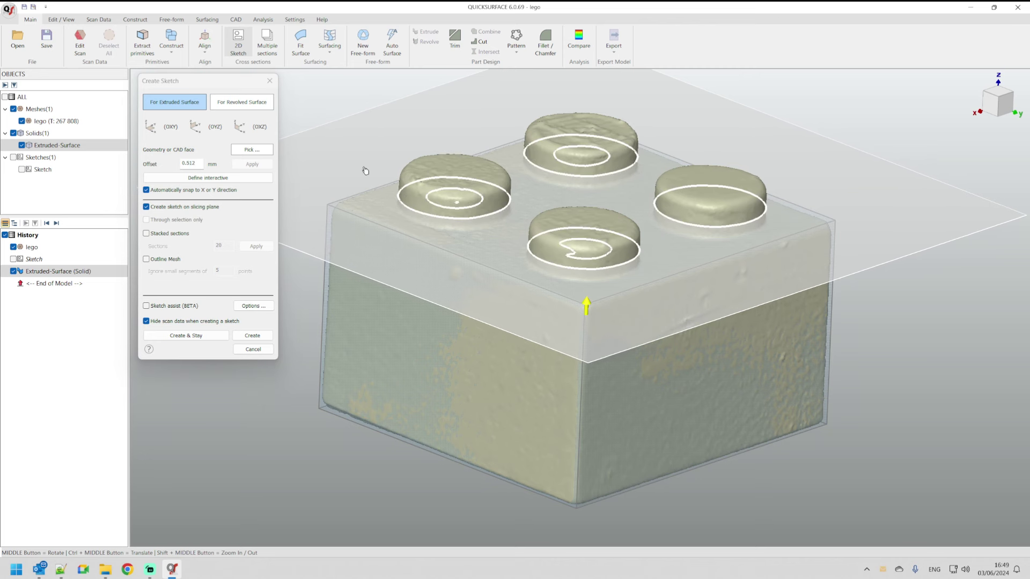
double_click(191, 163)
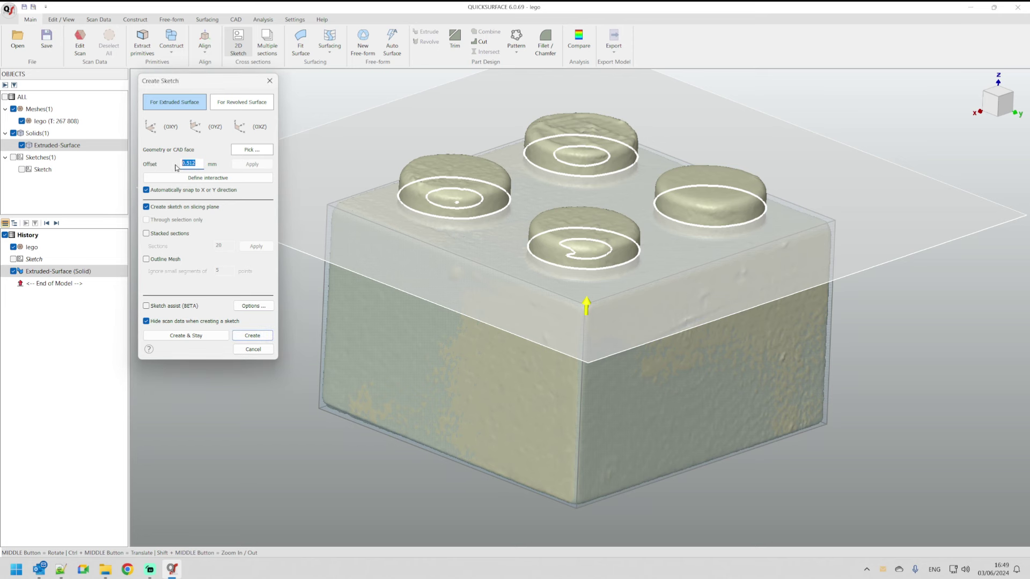
text(1)
click(252, 164)
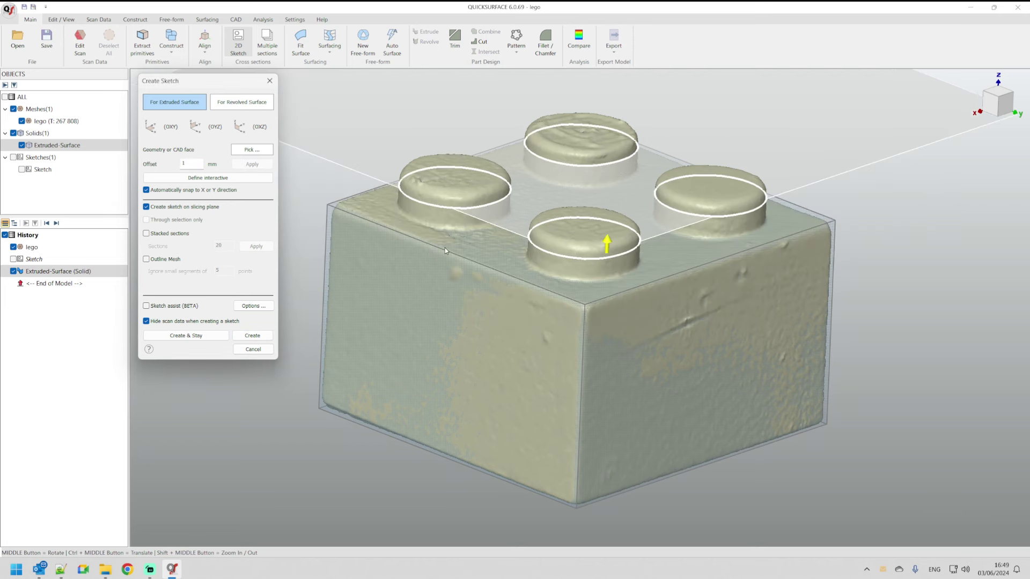
click(249, 337)
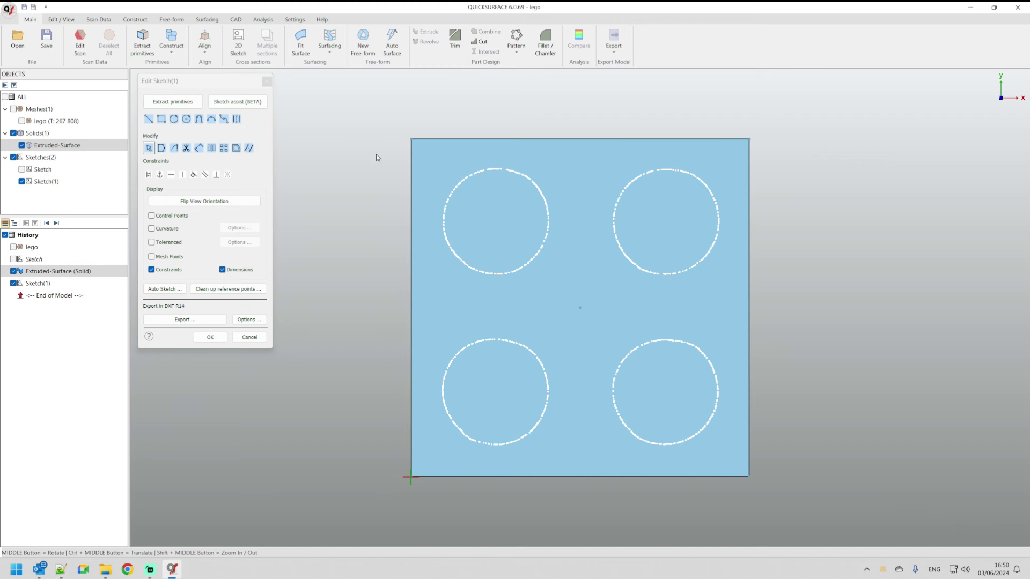
Step: Fit a circle to the section points of the upper-left stud and finish extracting primitives
click(165, 102)
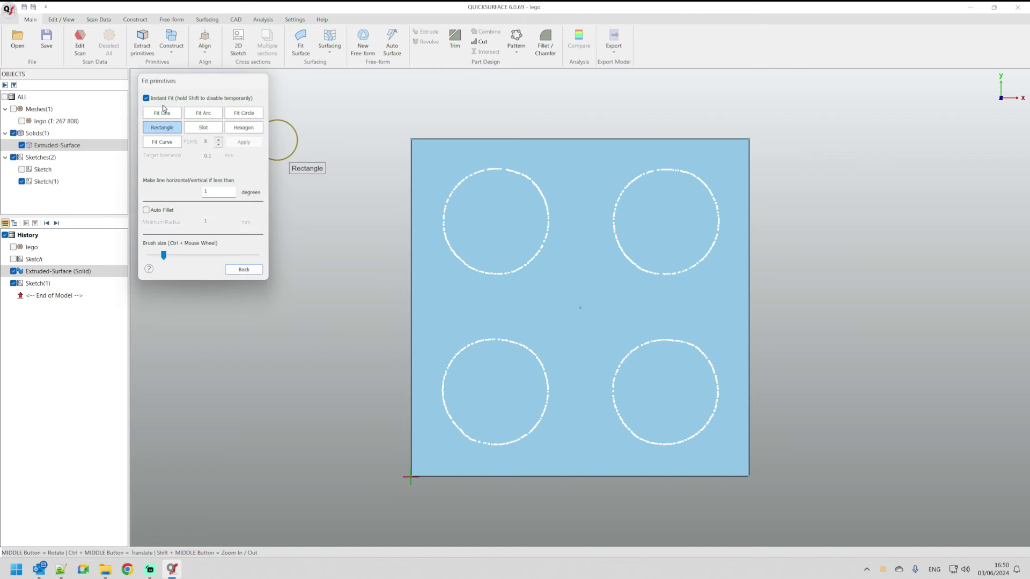
click(239, 115)
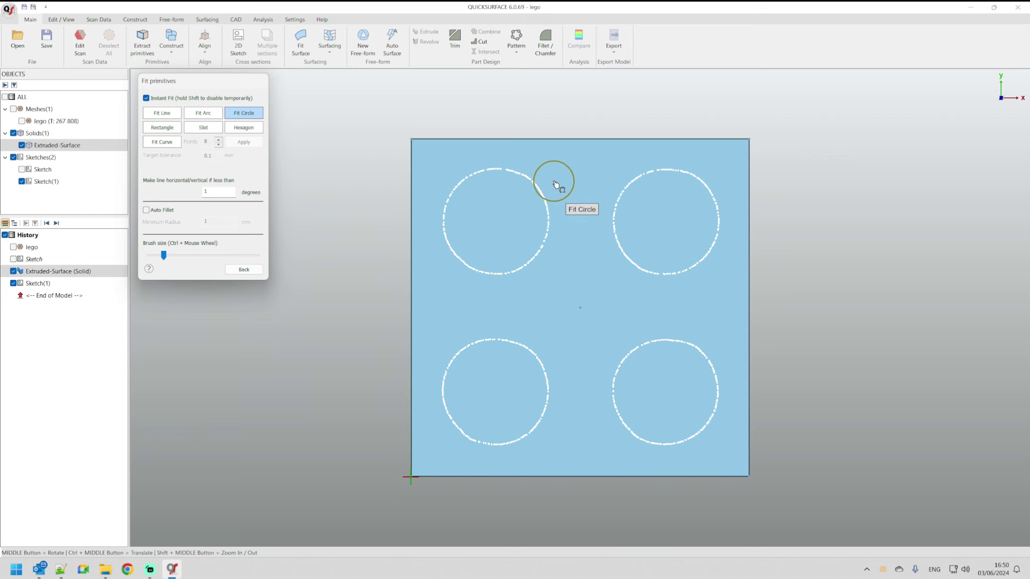
mouse_move(552, 179)
mouse_down()
mouse_move(488, 176)
mouse_move(461, 209)
mouse_move(462, 235)
mouse_move(489, 264)
mouse_move(524, 260)
mouse_move(546, 215)
mouse_up()
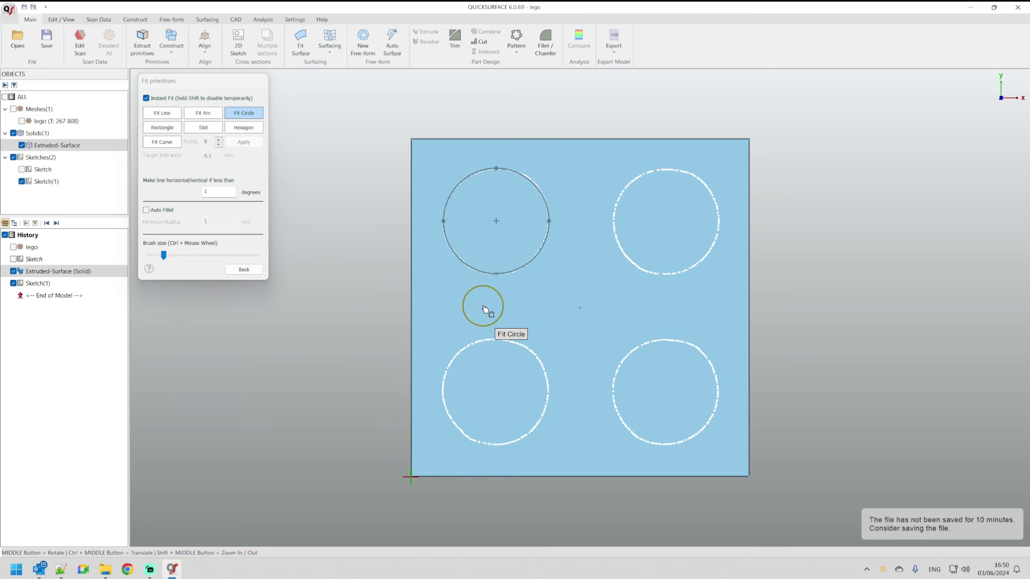
click(249, 271)
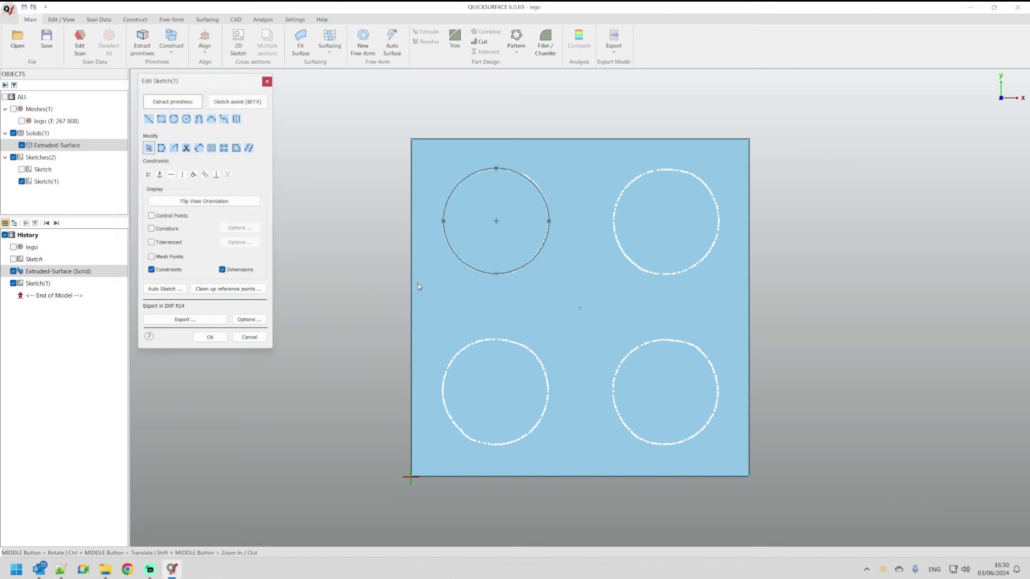
Step: Set up a linear duplicate of the fitted circle along the X axis with 2 instances at 7.9 mm spacing
click(513, 274)
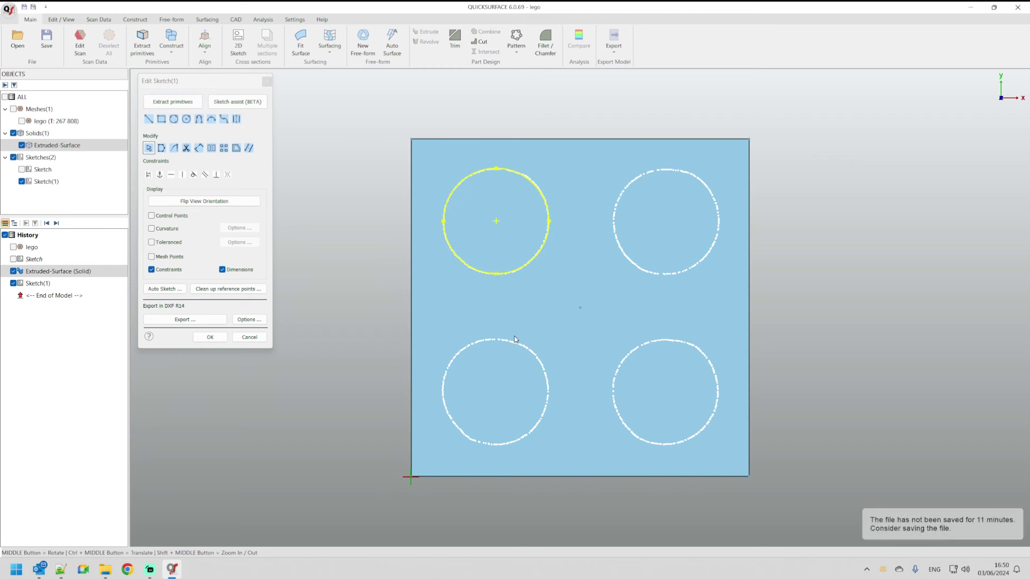
click(224, 149)
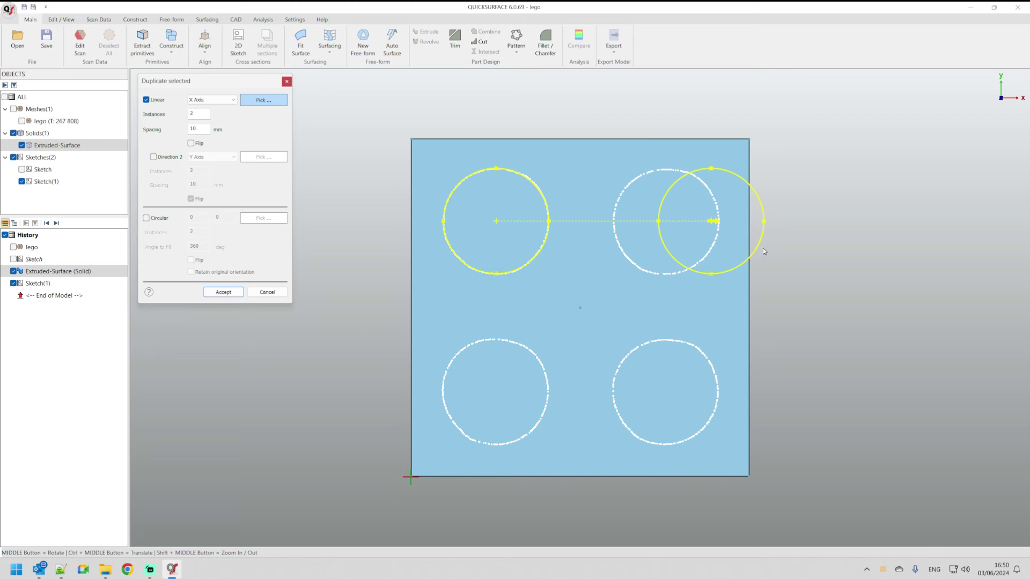
drag(715, 221, 666, 220)
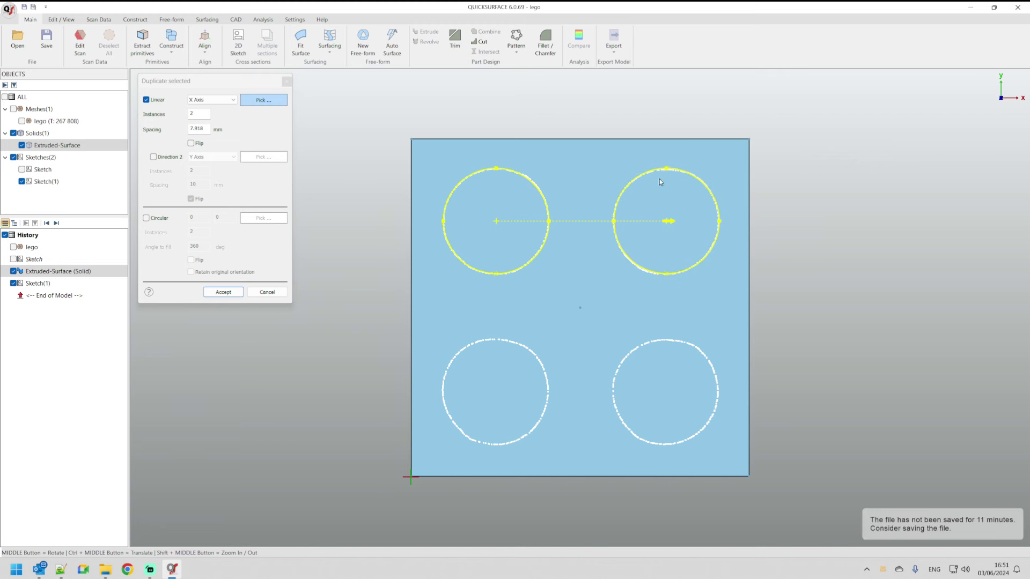
drag(198, 130, 215, 132)
key(BackSpace)
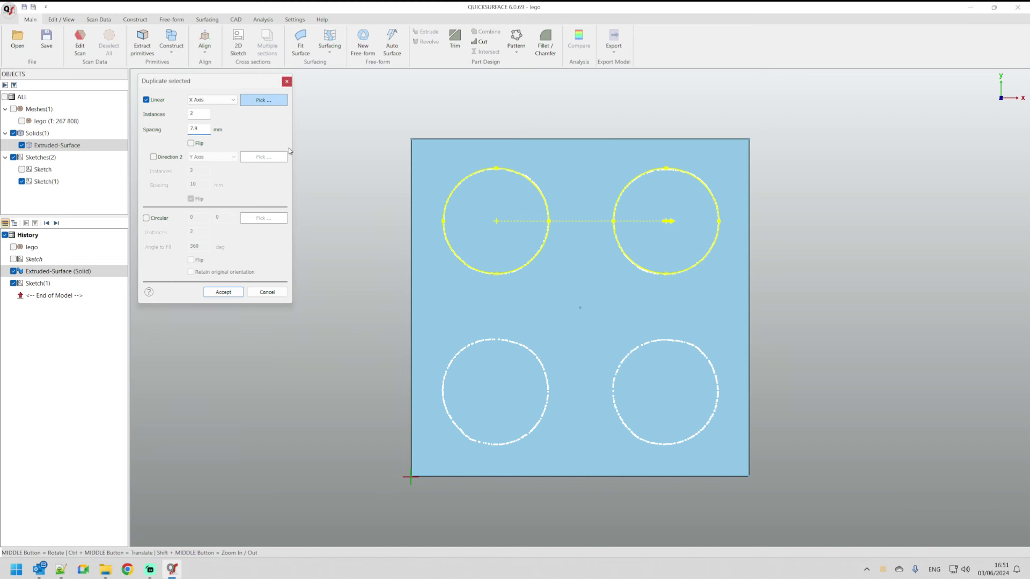
scroll(631, 229, up, 2)
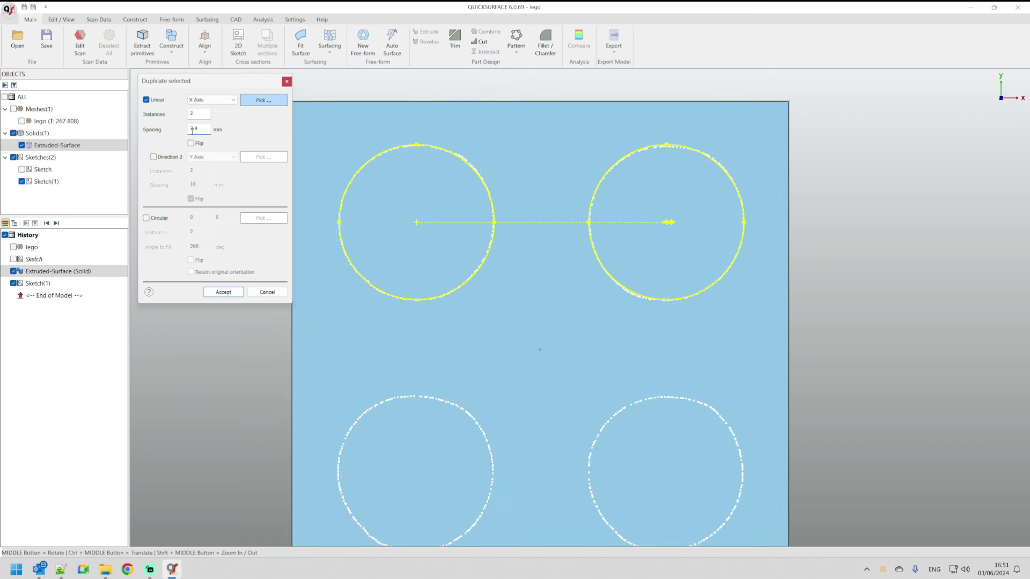
scroll(601, 306, down, 2)
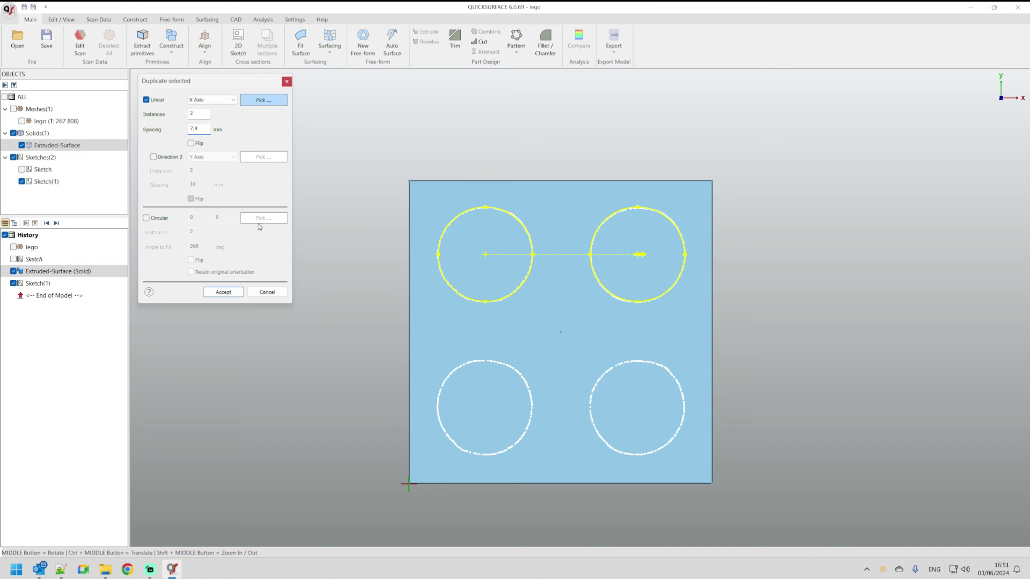
Step: Add a flipped Y-axis direction with 2 instances at 7.9 mm spacing, accept the duplicates and finish the sketch
click(154, 157)
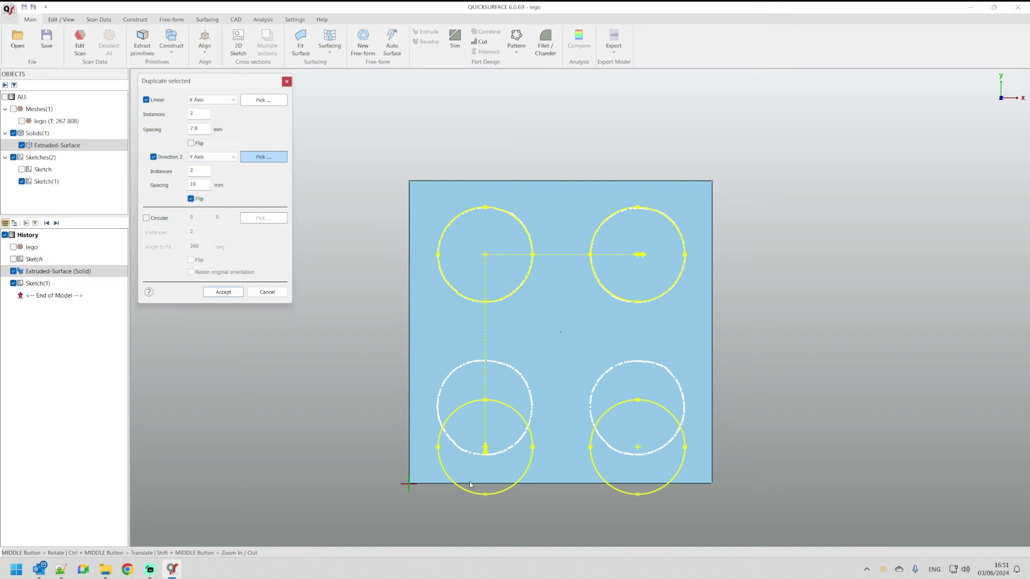
drag(484, 452, 480, 407)
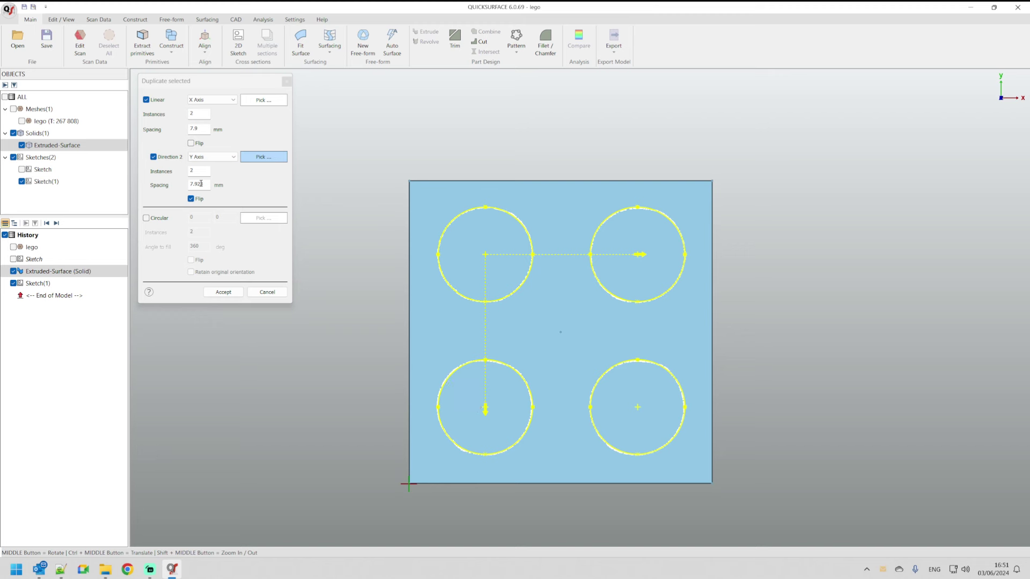
drag(199, 184, 233, 192)
key(BackSpace)
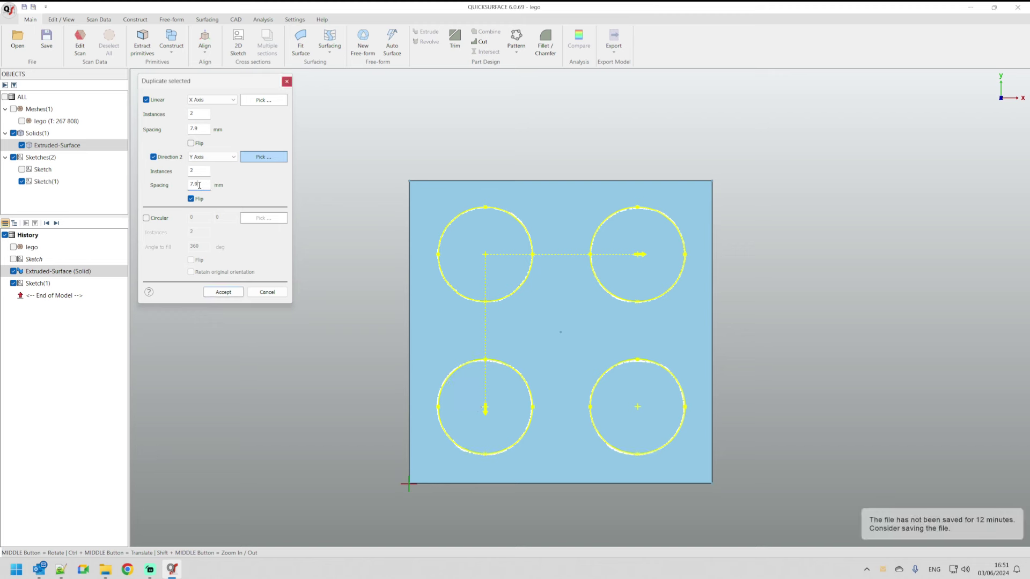
scroll(552, 322, up, 2)
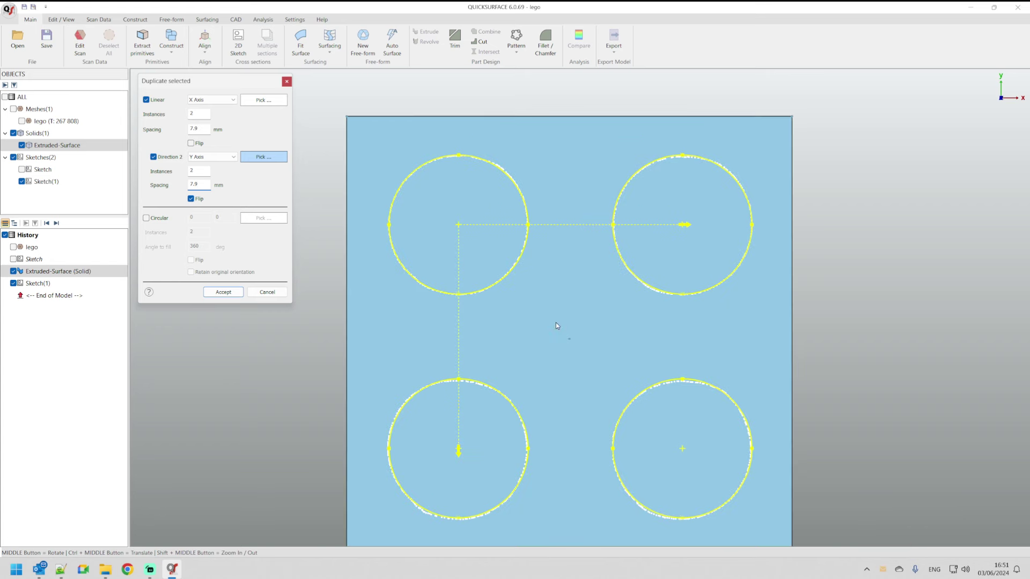
ctrl+middle_drag(556, 325, 549, 295)
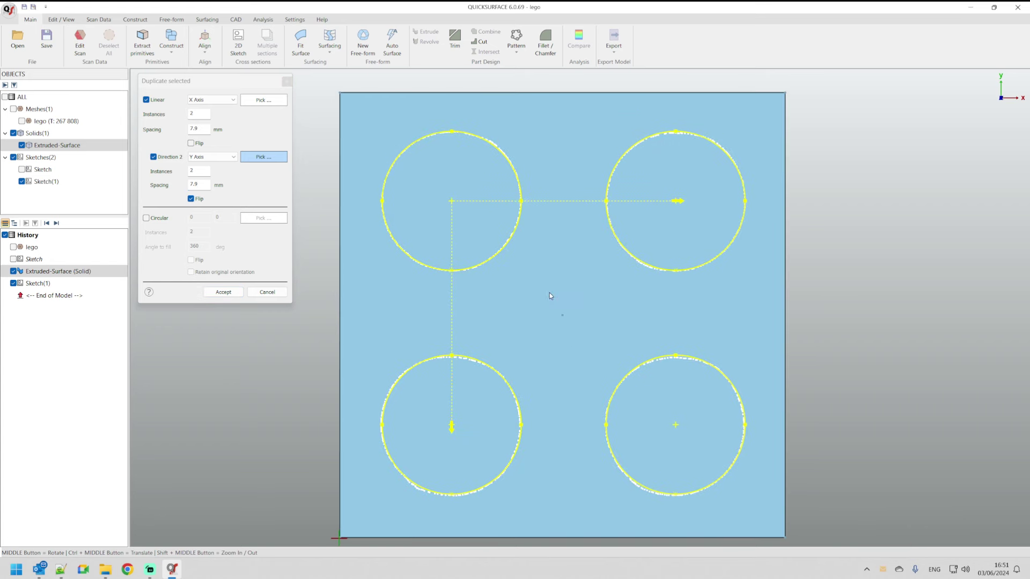
click(223, 293)
scroll(529, 312, down, 2)
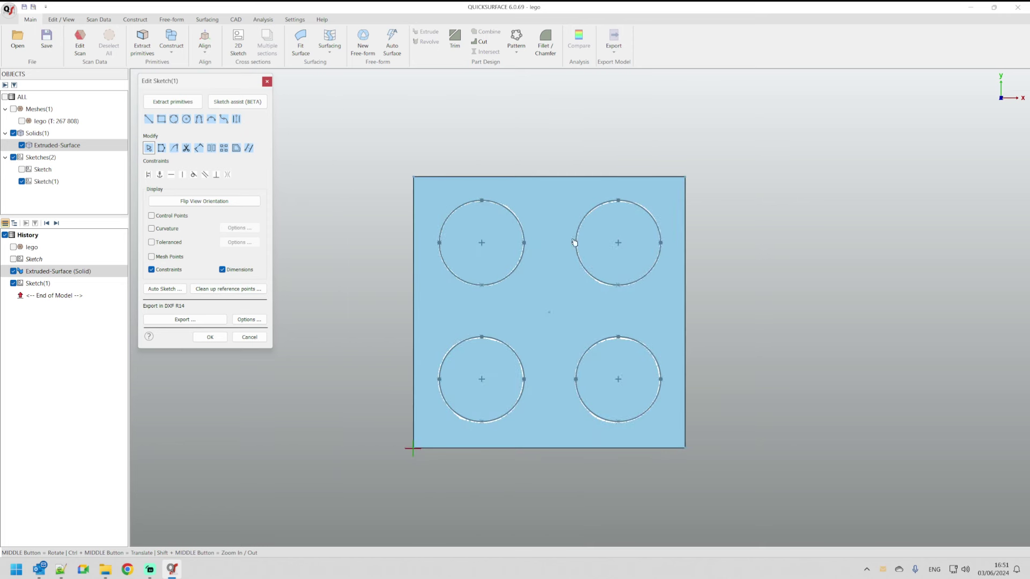
click(210, 337)
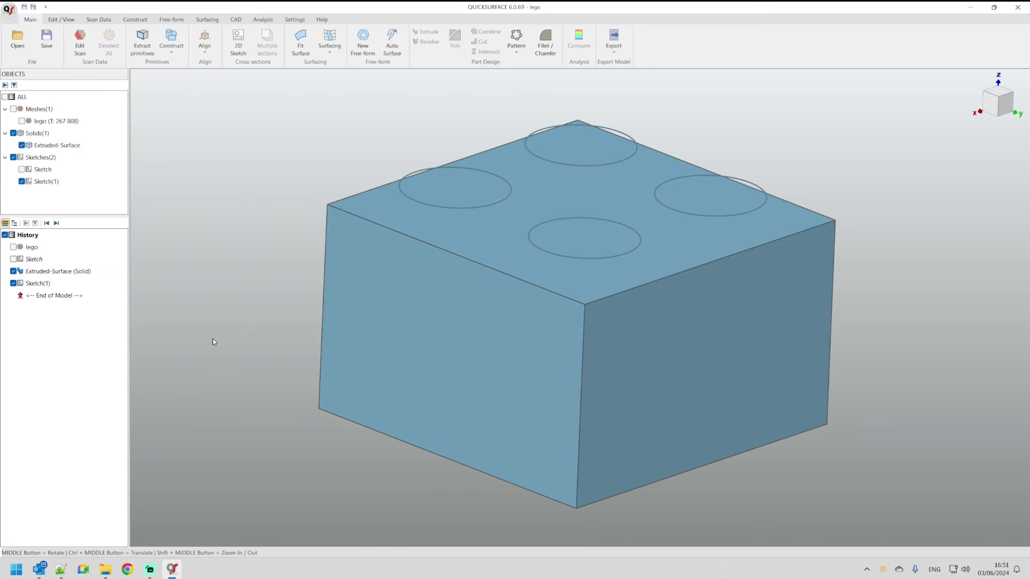
Step: Start a solid Extrude of the four-circle sketch, showing the lego mesh and hiding the block solid
mouse_move(416, 279)
middle_down()
mouse_move(380, 246)
mouse_move(423, 267)
middle_up()
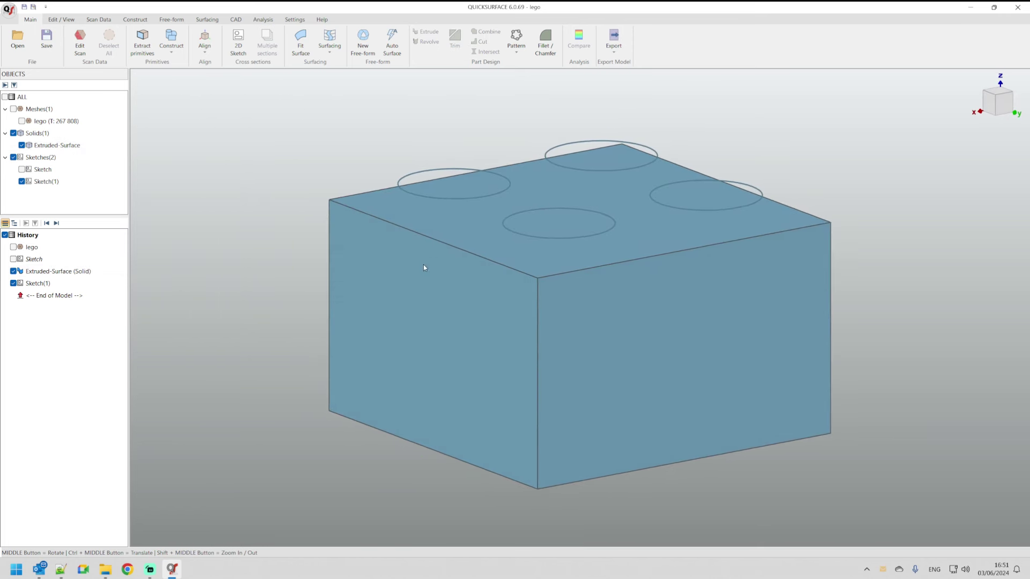
click(454, 201)
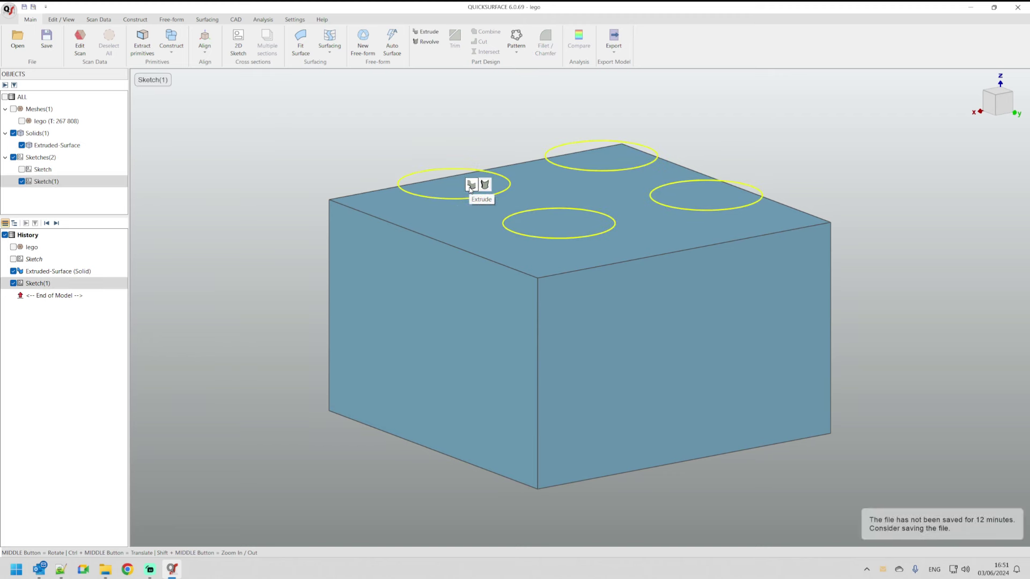
click(471, 185)
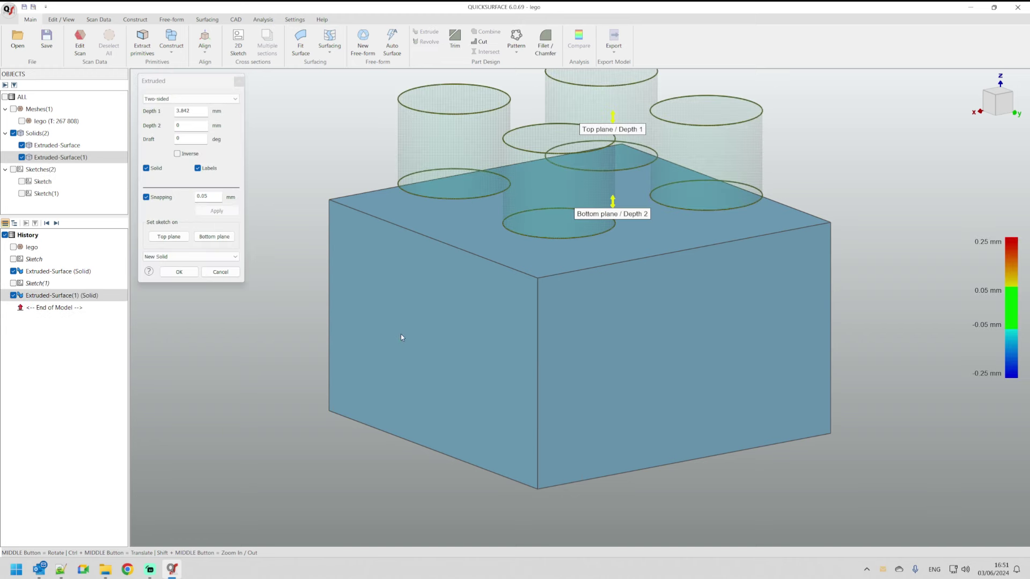
click(22, 122)
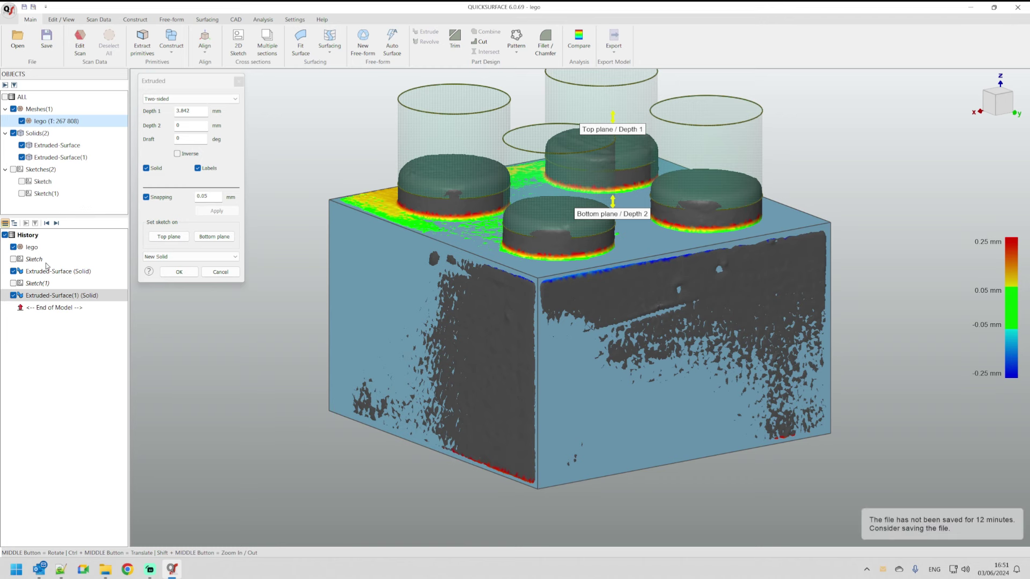
click(22, 145)
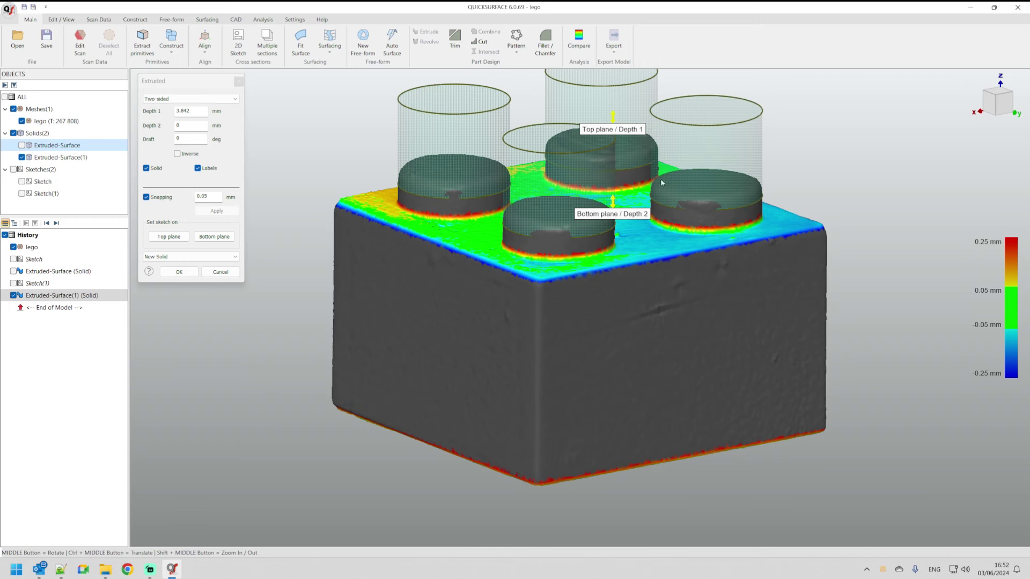
Step: Snap the extrusion to the scanned studs, with Depth 1 at 0.698 mm at their tops and Depth 2 at 1 mm
scroll(557, 228, down, 2)
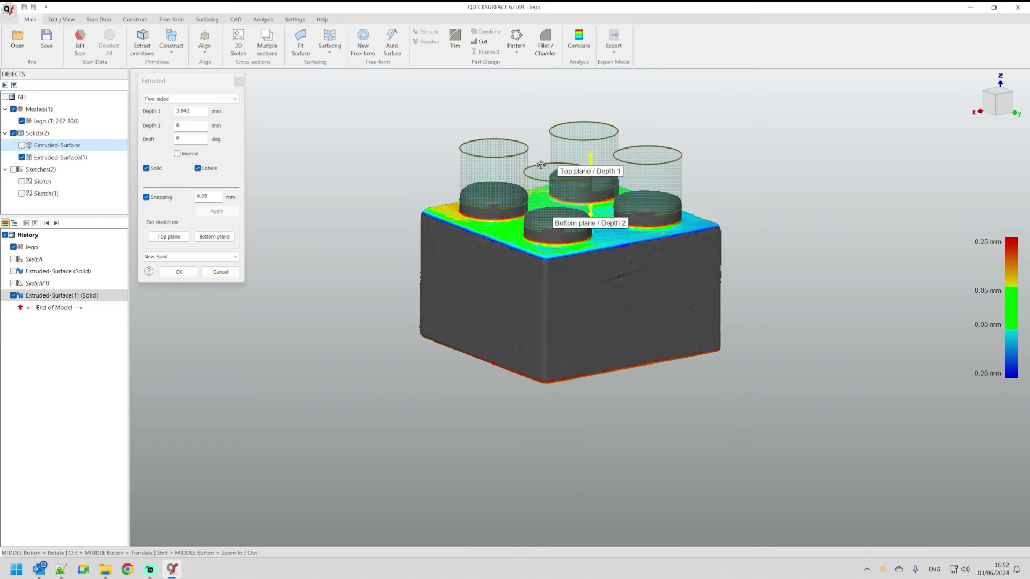
middle_drag(540, 163, 552, 247)
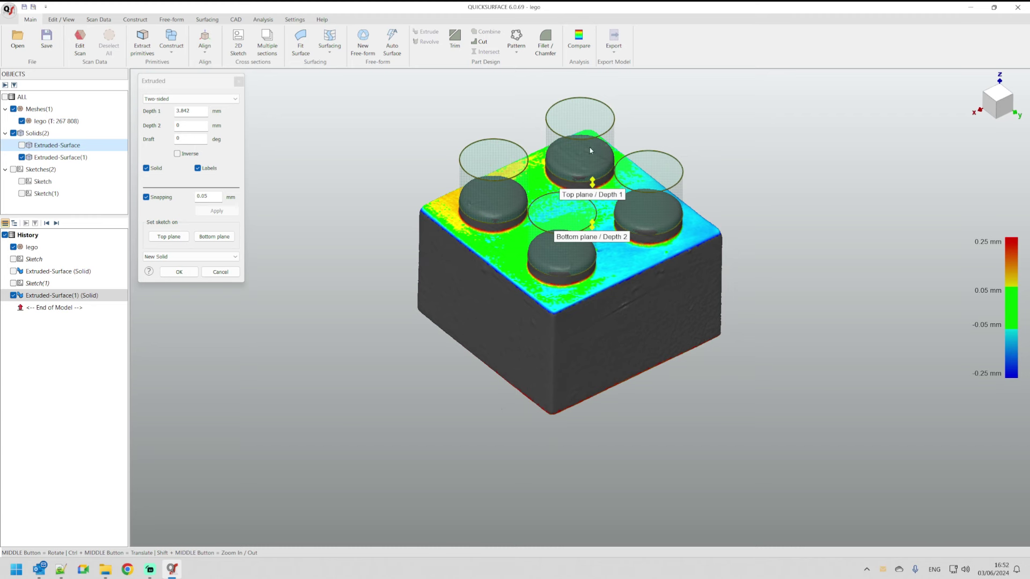
drag(593, 185, 592, 215)
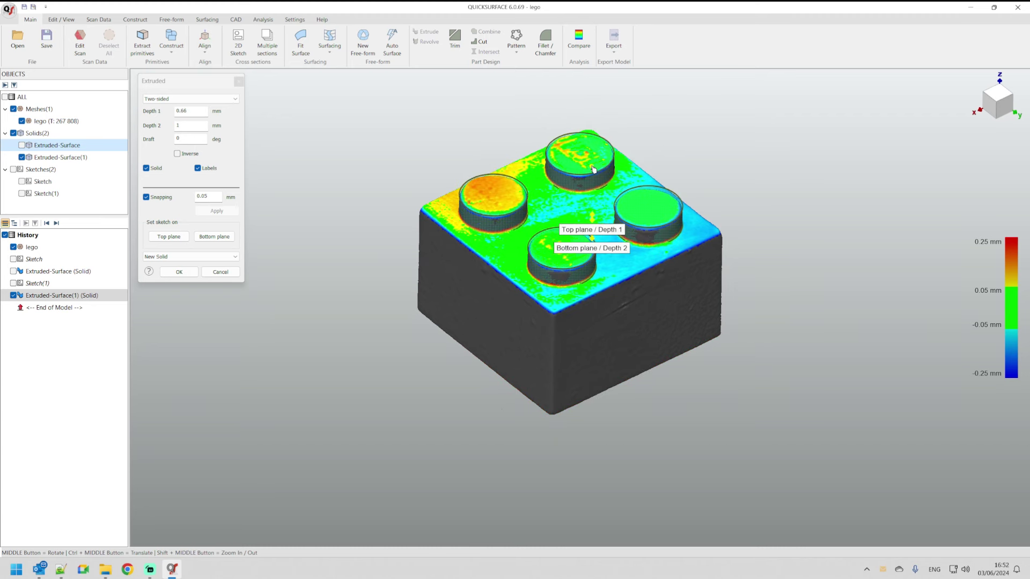
click(654, 211)
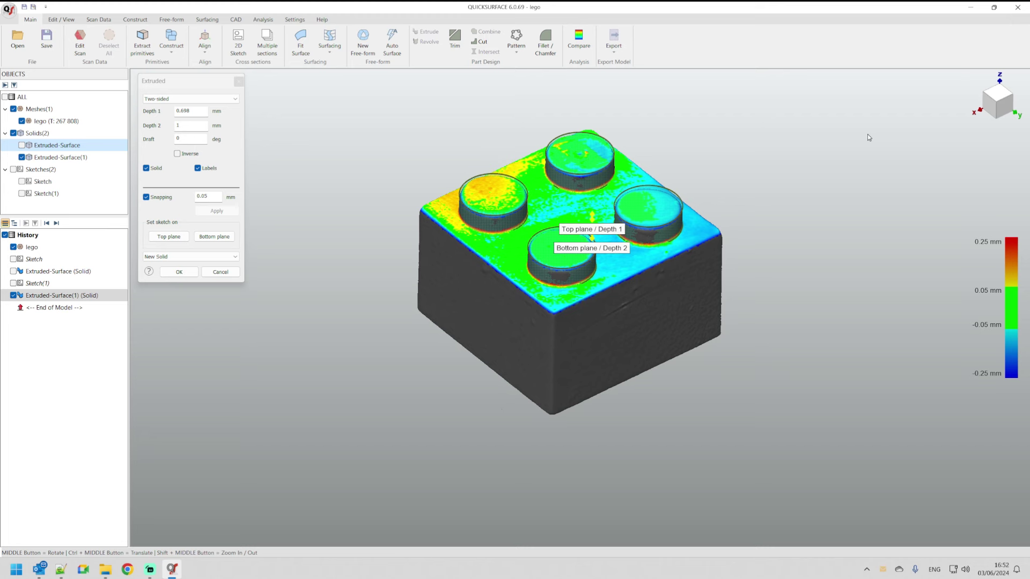
Step: From the left view, extend the stud extrusion's Depth 2 to 4.07 mm into the block and accept the solid
mouse_move(987, 111)
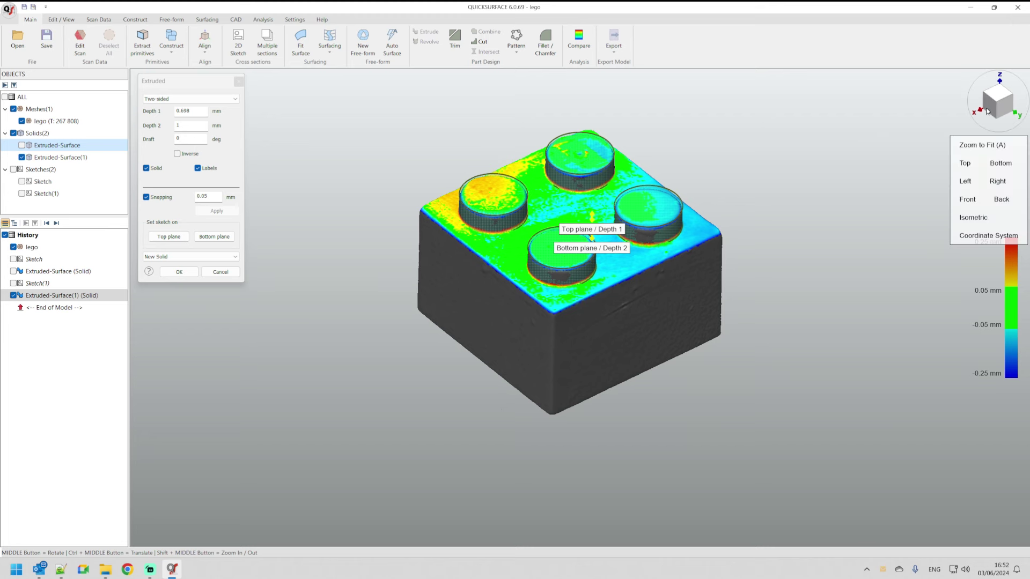
click(965, 181)
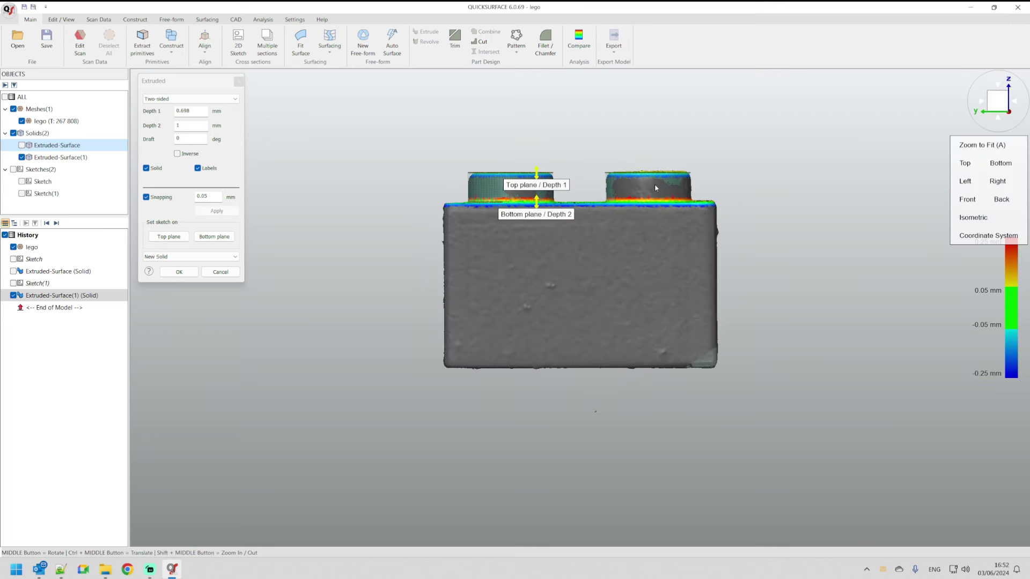
scroll(550, 214, up, 3)
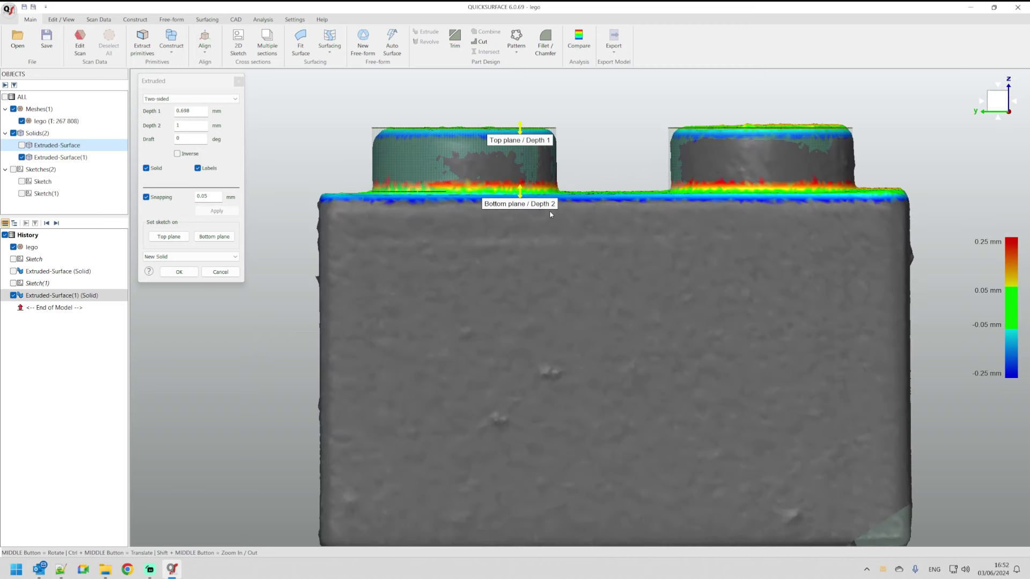
drag(521, 191, 526, 308)
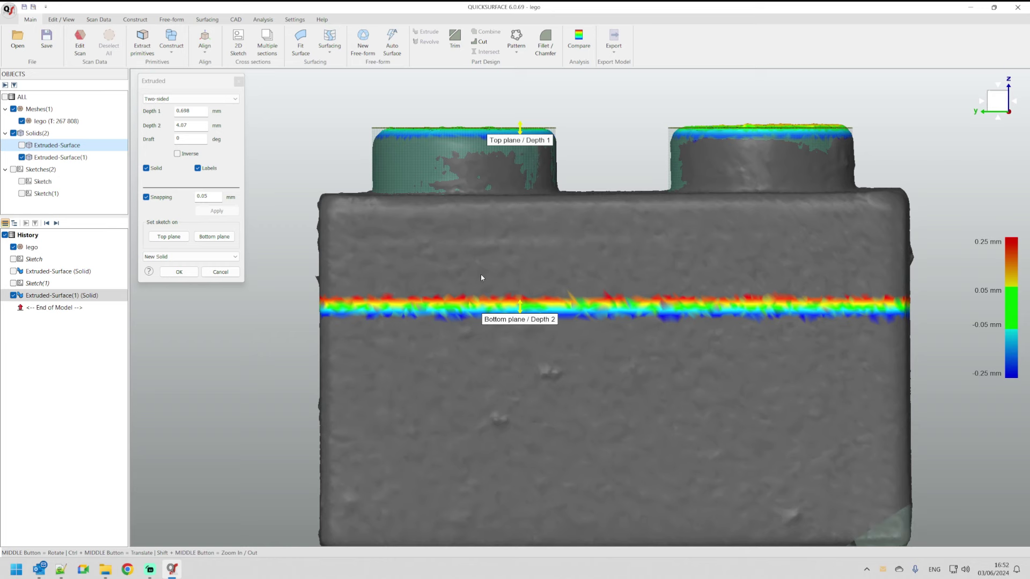
click(179, 272)
middle_drag(440, 344, 519, 370)
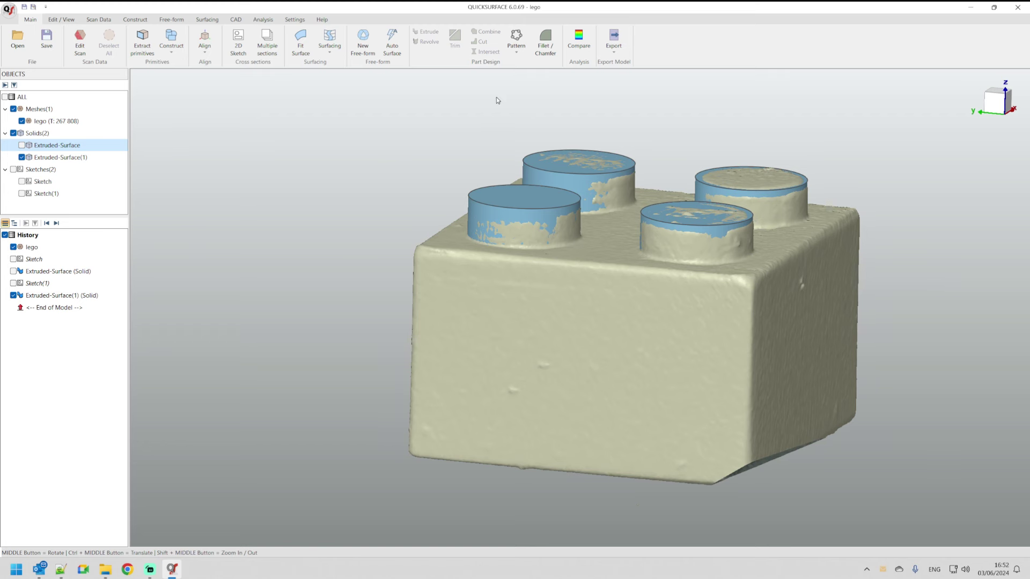
Step: Show the block solid together with the stud solid and hide the lego mesh
click(64, 158)
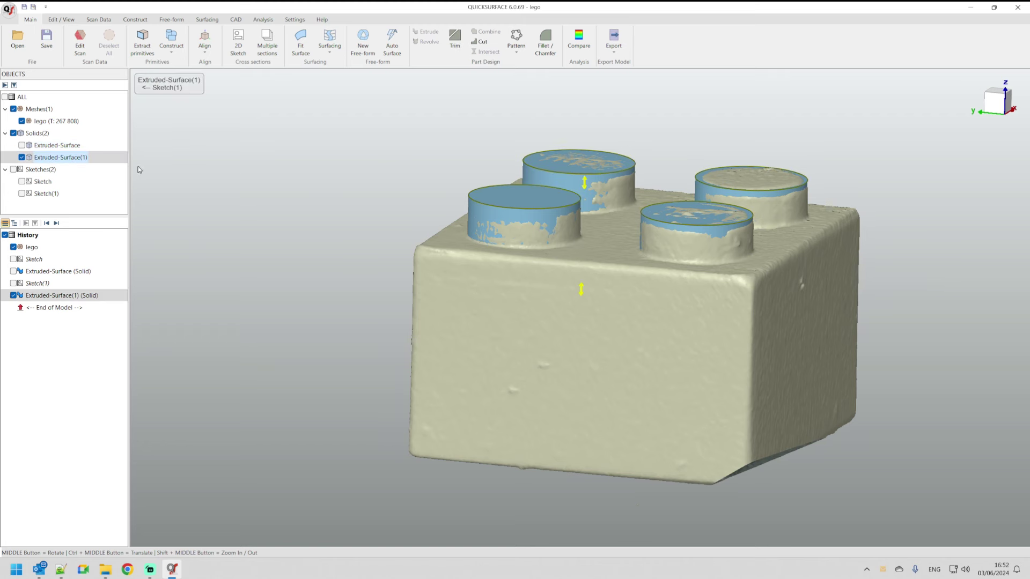
click(21, 145)
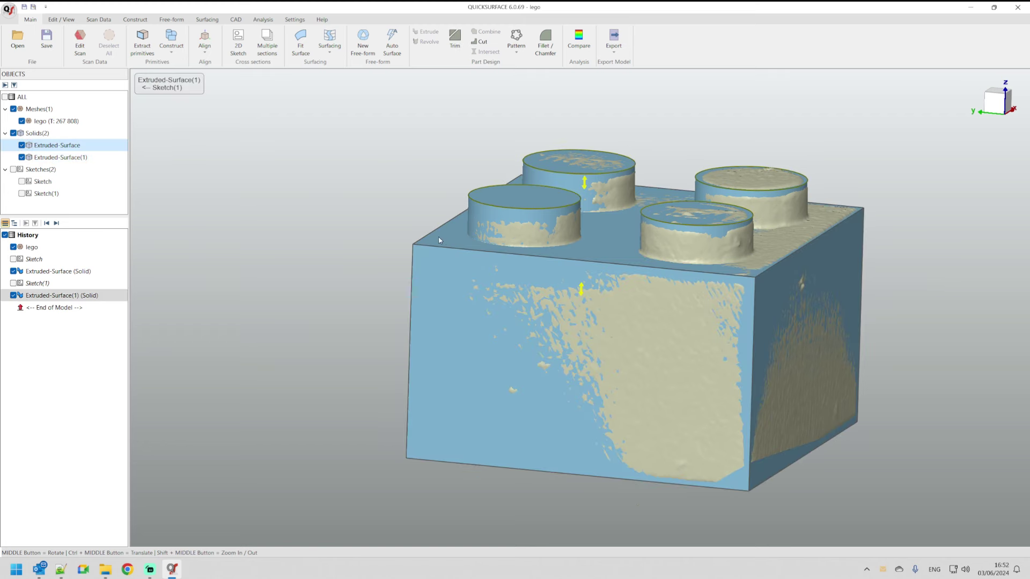
click(28, 122)
click(22, 121)
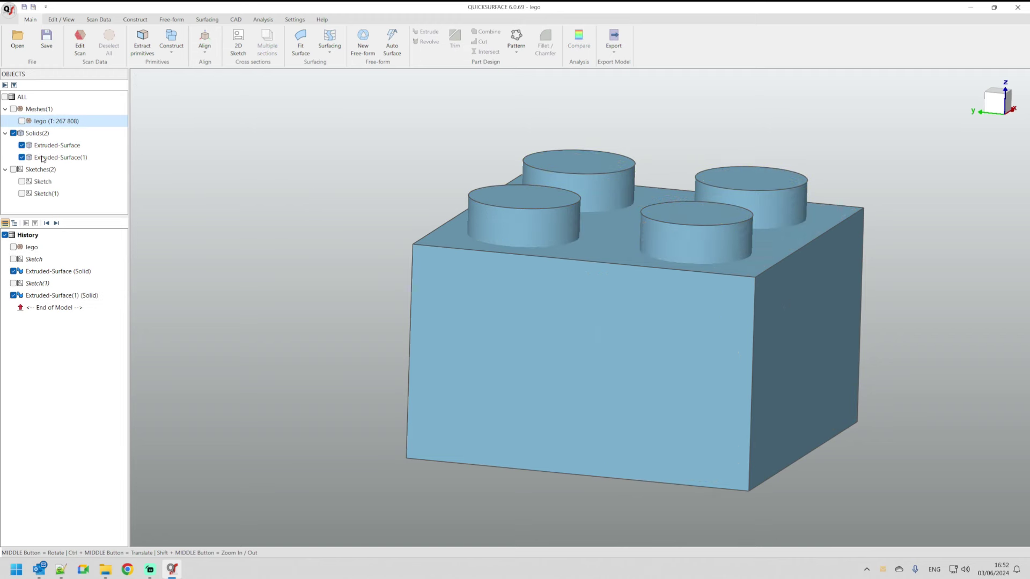
Step: Combine the block and stud solids into a single solid
scroll(368, 218, down, 4)
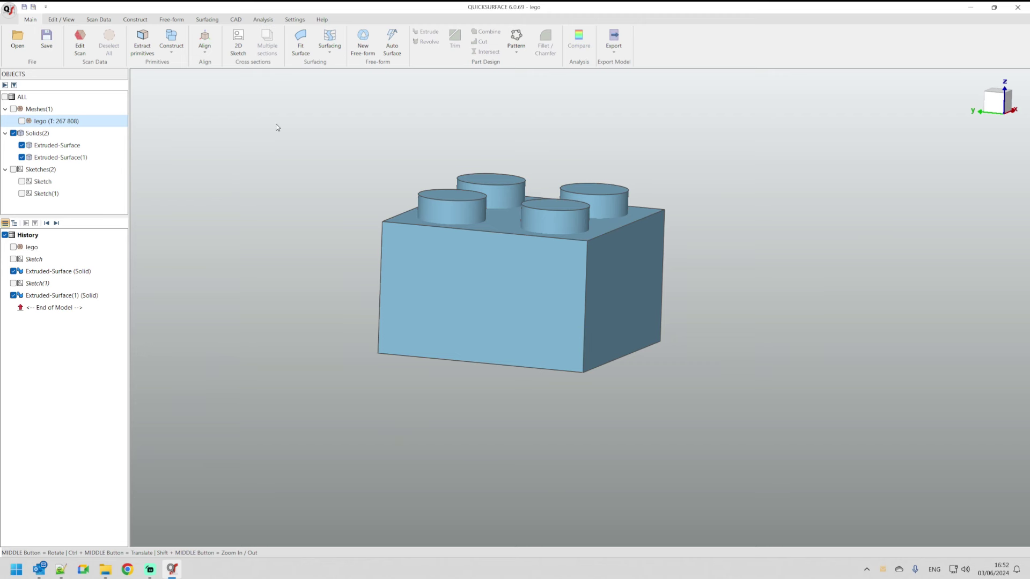
drag(278, 108, 785, 436)
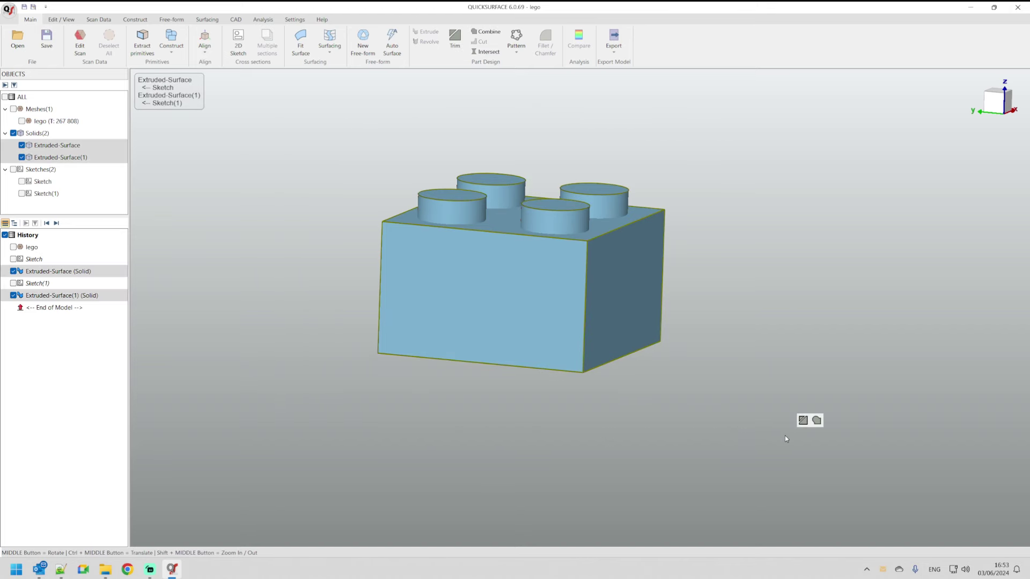
click(58, 151)
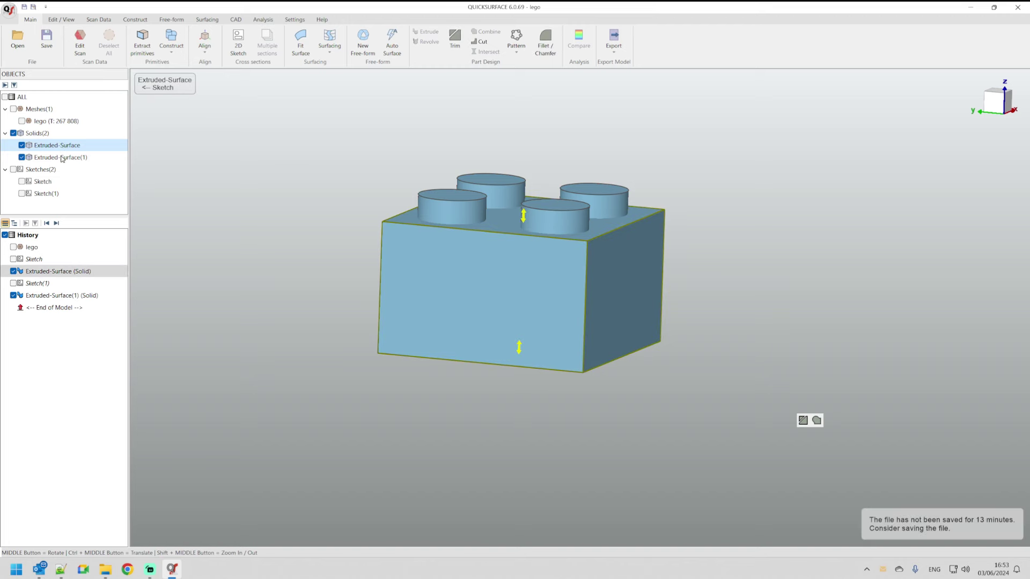
ctrl+click(45, 160)
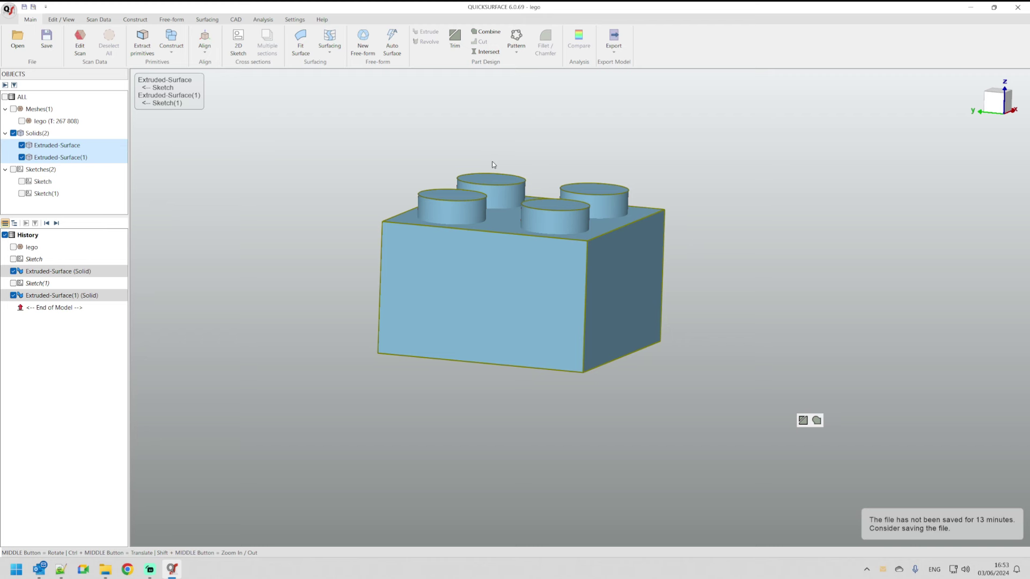
click(488, 33)
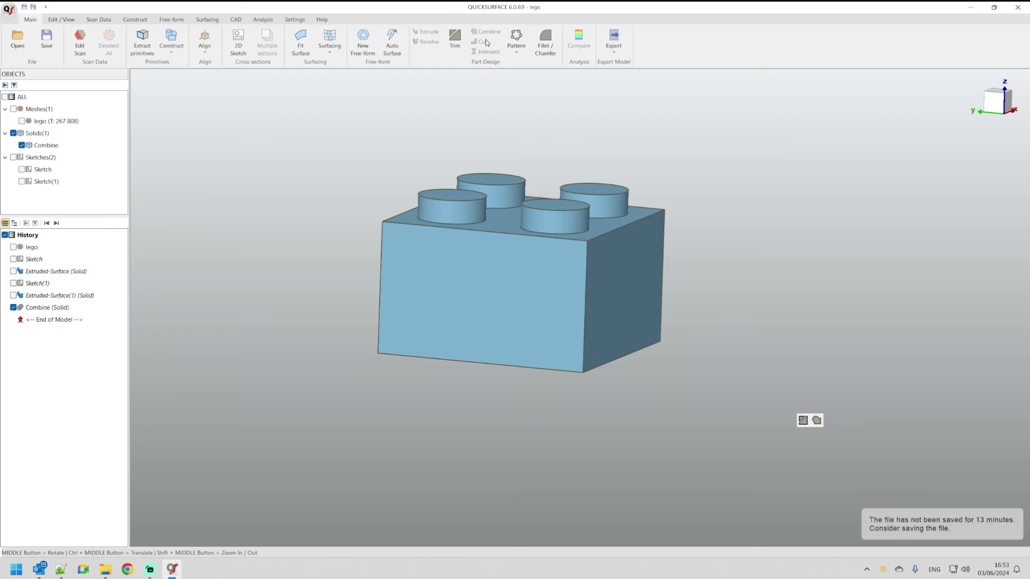
Step: Show the lego mesh again over the combined solid to compare the scanned edges with the model's sharp edges
scroll(503, 207, up, 4)
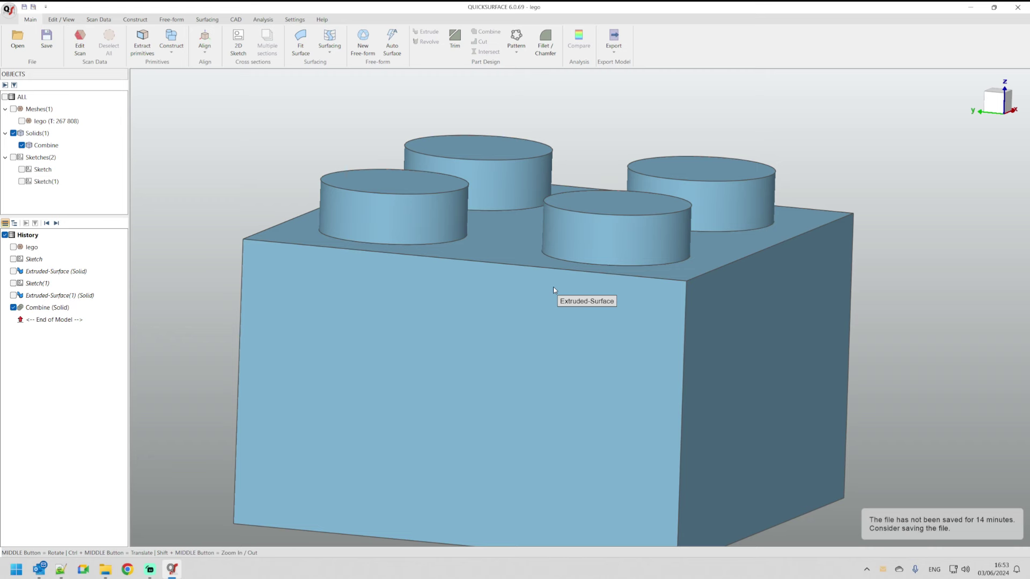
mouse_move(524, 322)
middle_down()
mouse_move(528, 369)
mouse_move(543, 358)
middle_up()
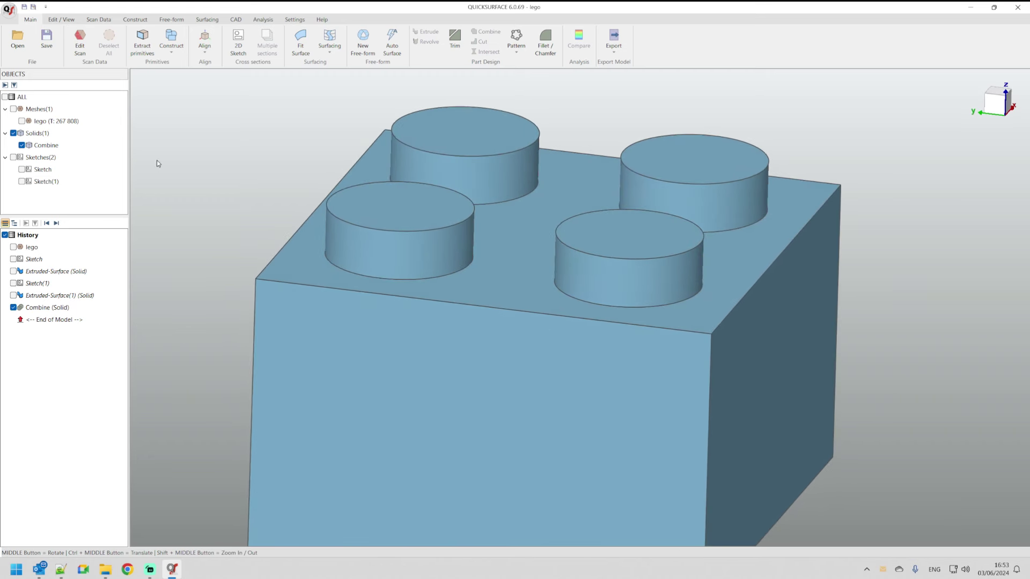
click(22, 121)
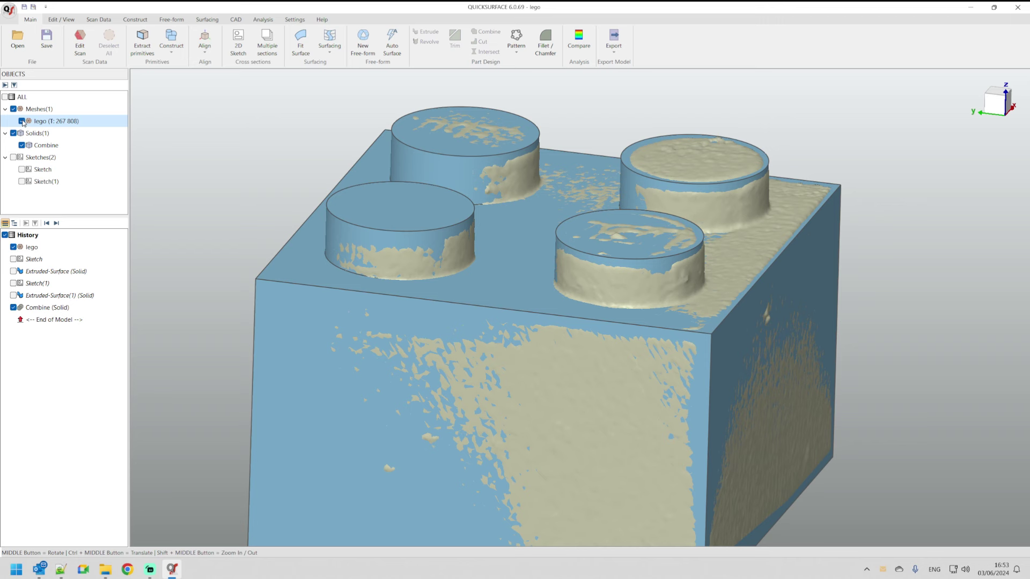
click(22, 122)
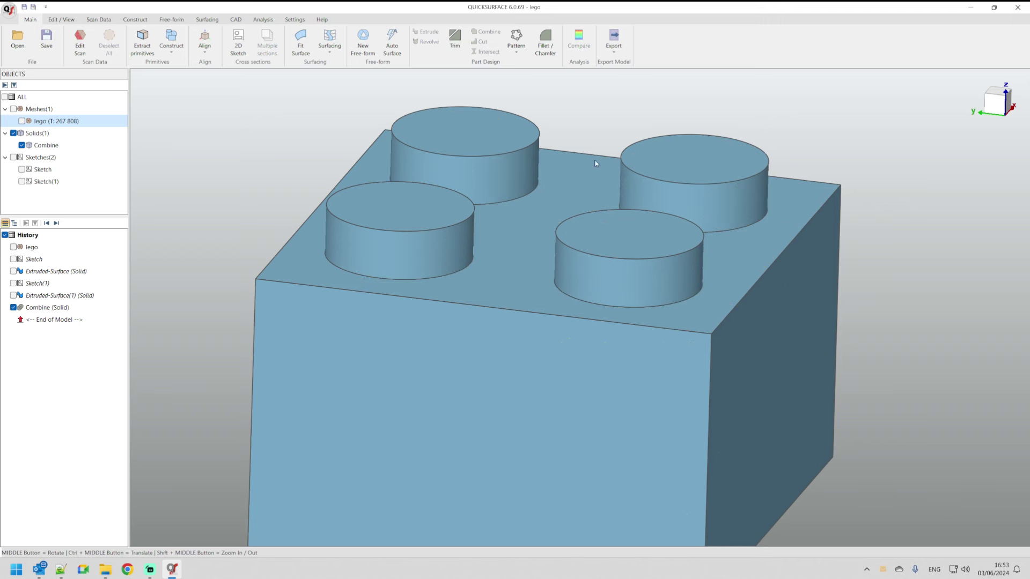
click(22, 122)
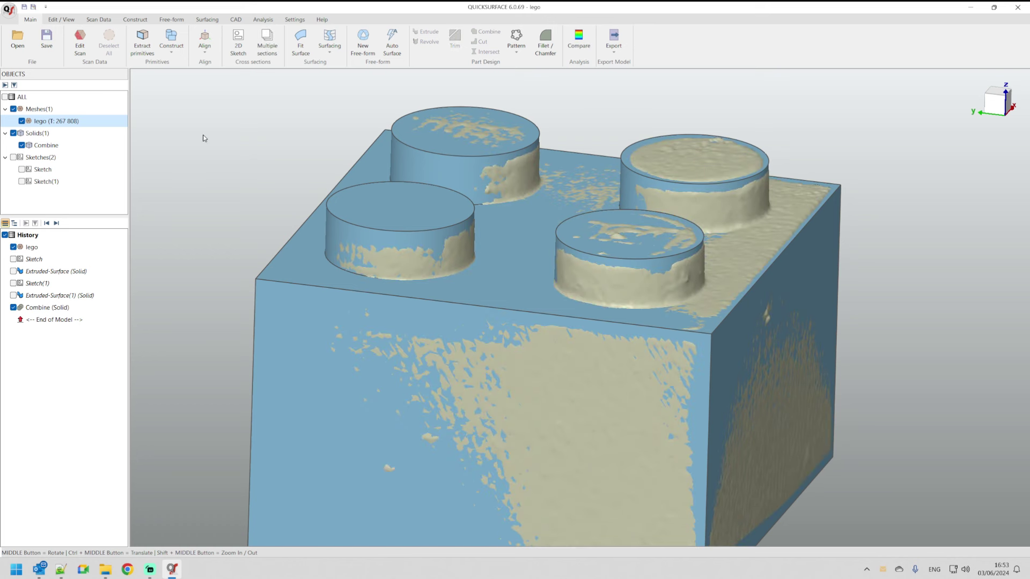
Step: Start a Fillet on the combined solid with the Toleranced option enabled
click(41, 146)
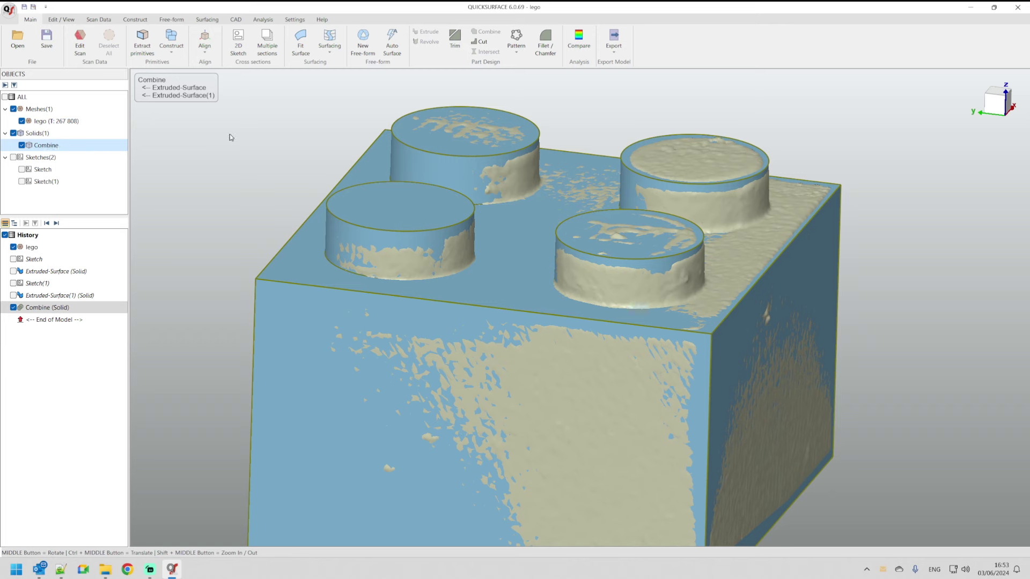
click(547, 48)
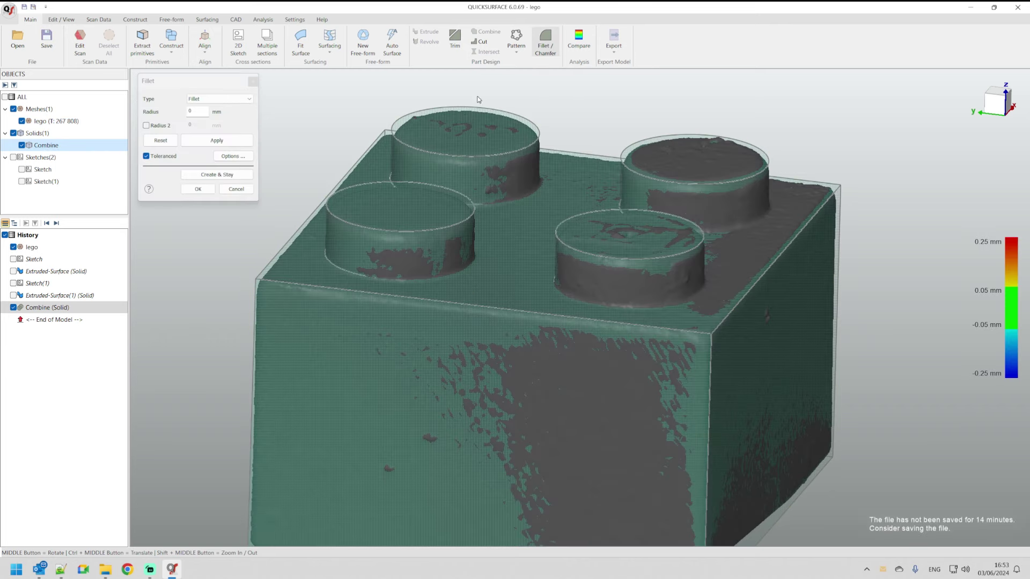
click(146, 158)
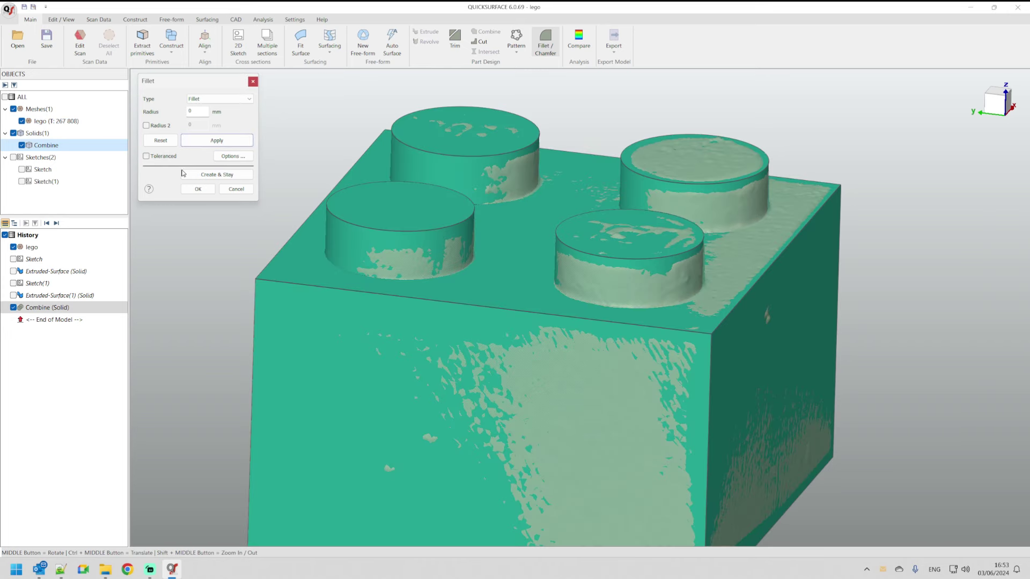
click(155, 157)
click(153, 159)
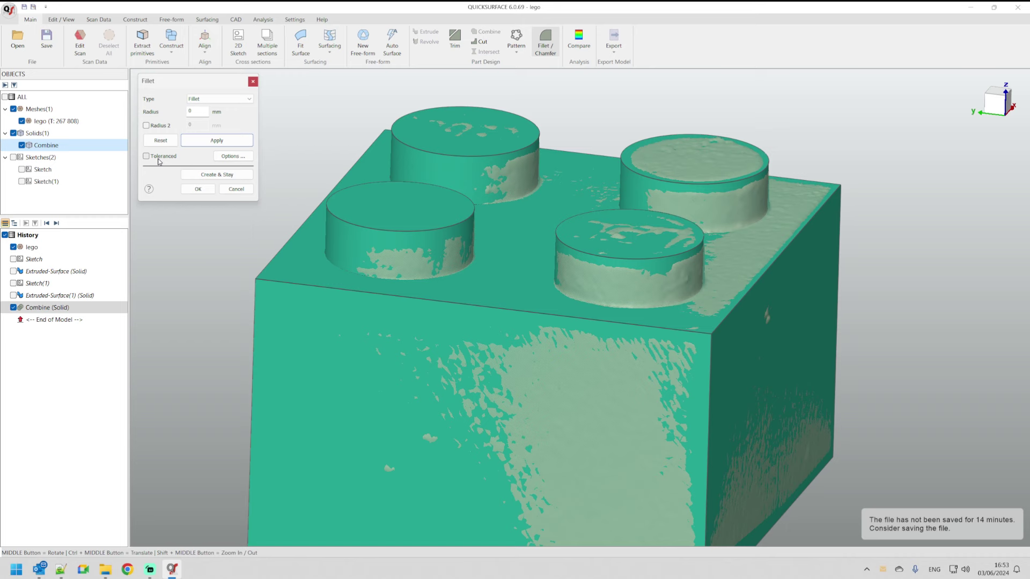
scroll(767, 166, up, 2)
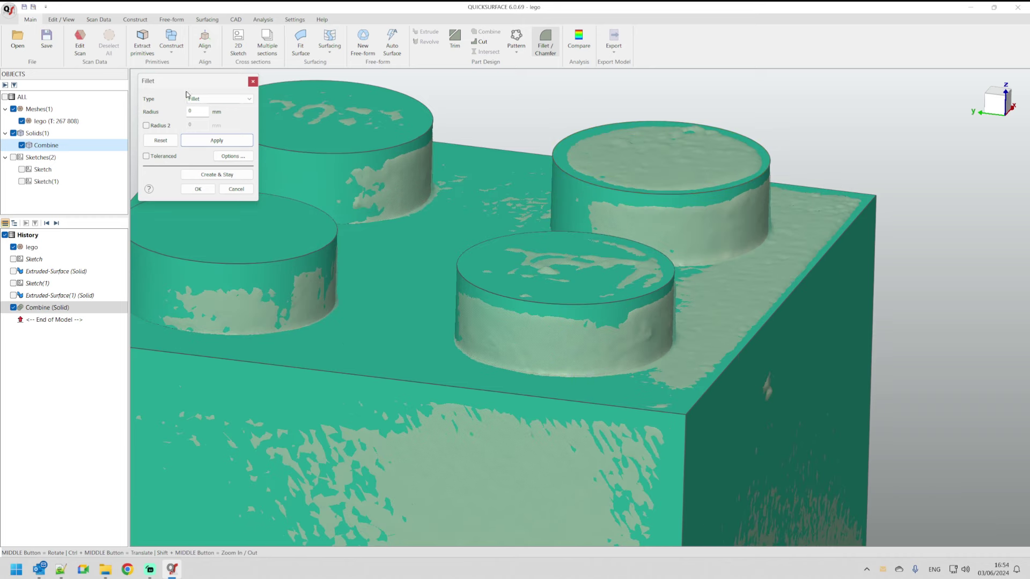
click(150, 157)
scroll(441, 186, down, 3)
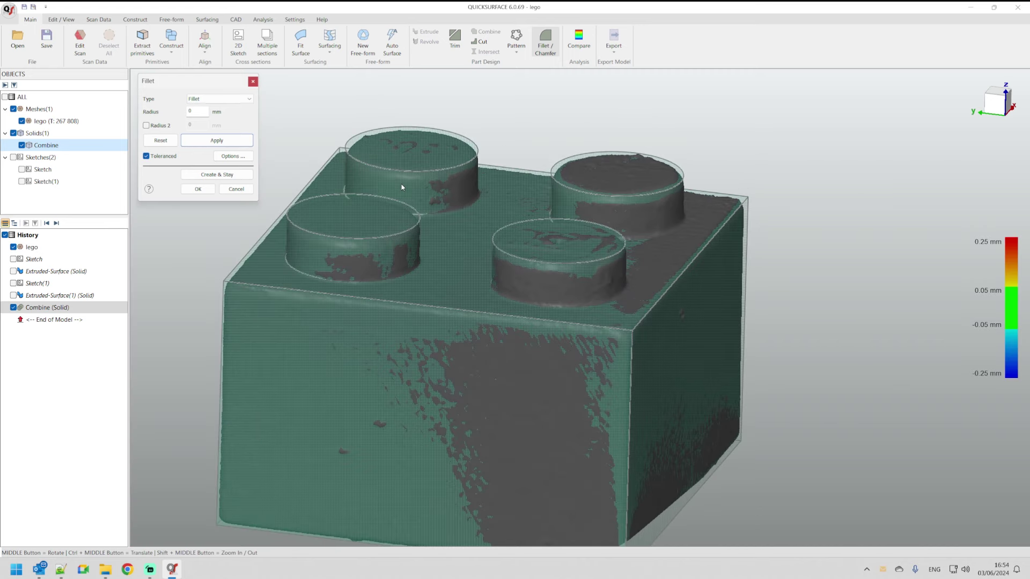
click(425, 146)
click(389, 166)
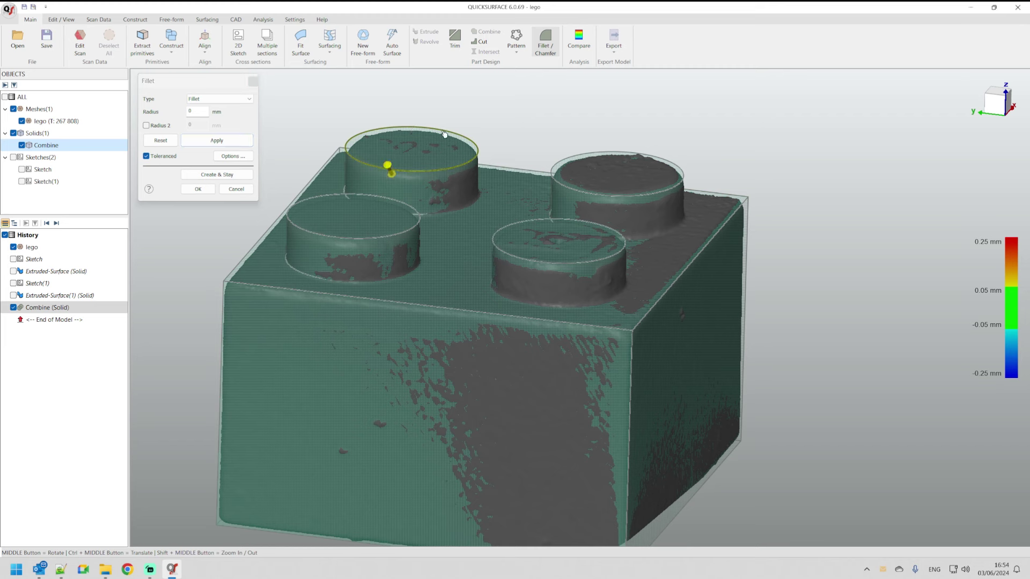
click(600, 156)
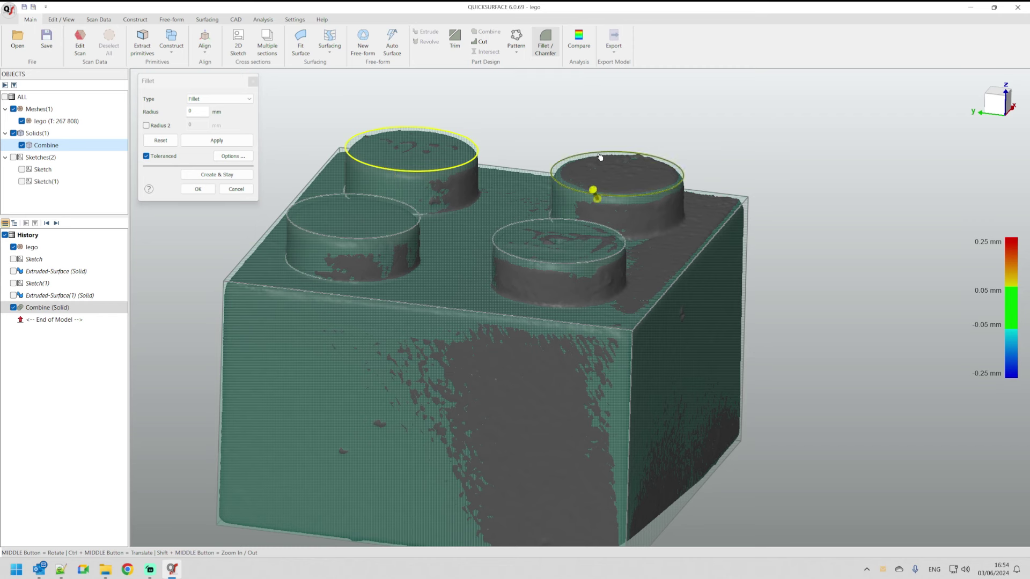
click(535, 222)
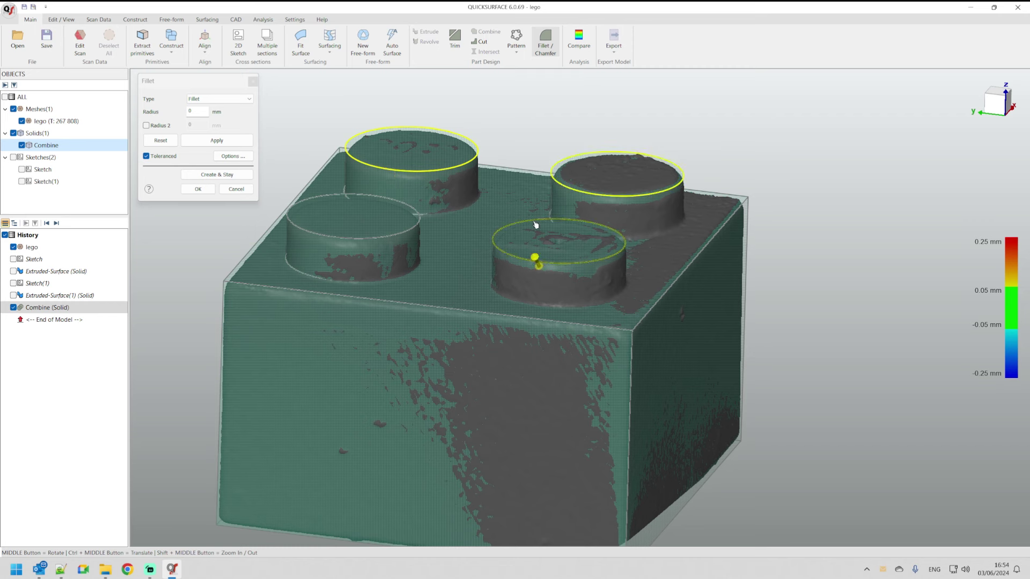
click(406, 231)
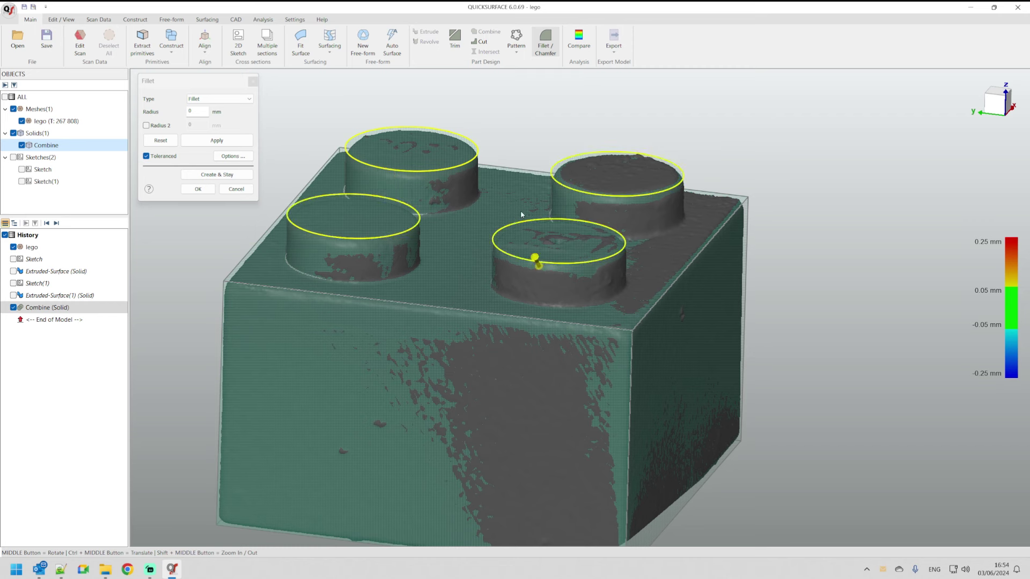
click(161, 141)
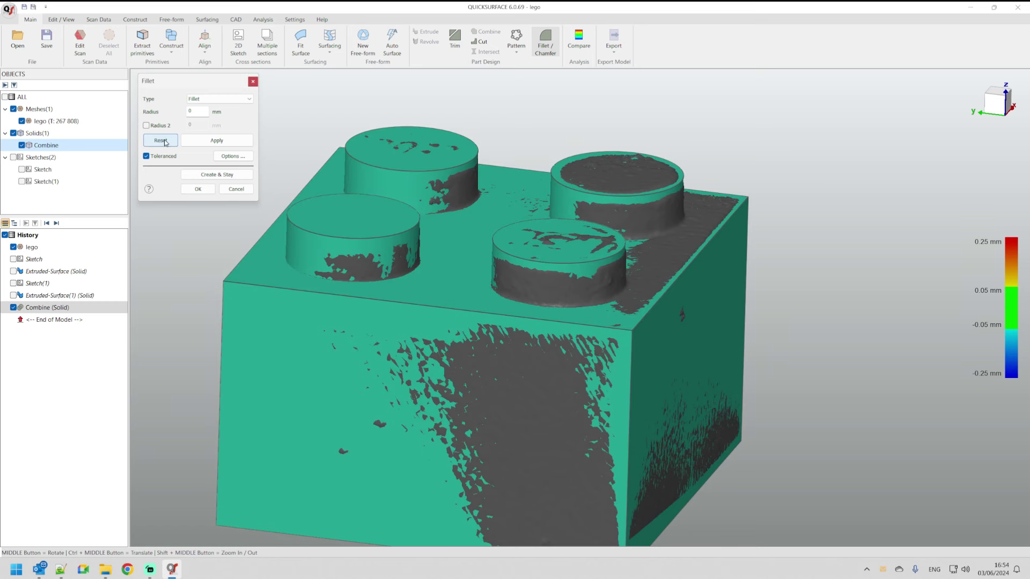
Step: Select the top circular edges of all four studs for the fillet
click(390, 168)
click(593, 191)
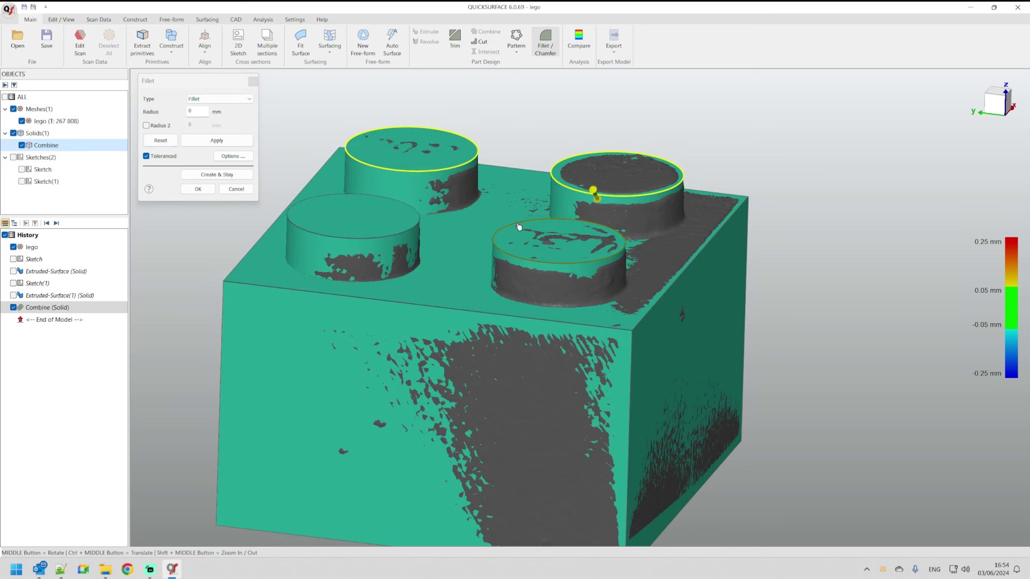
click(536, 260)
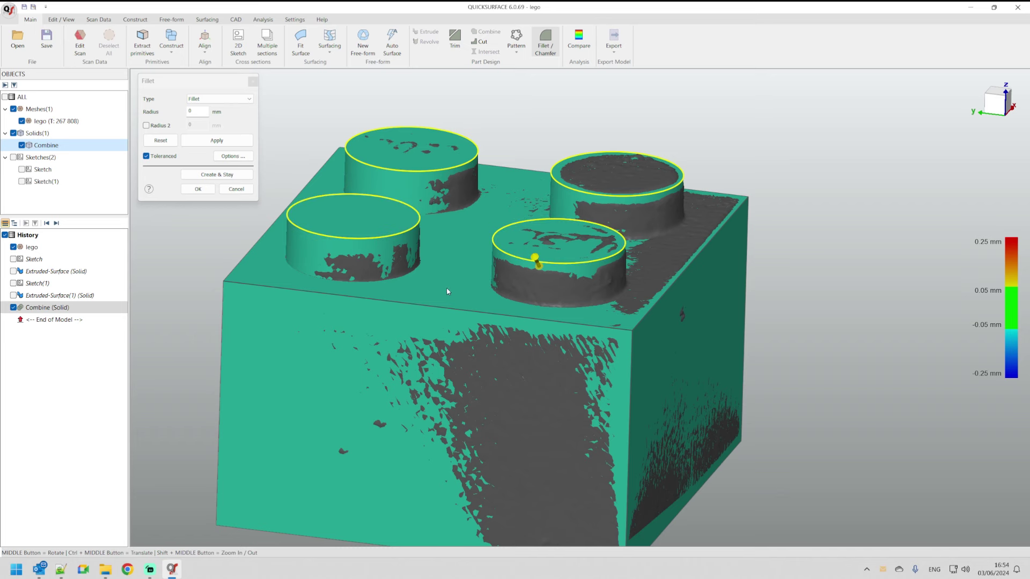
Step: Pull the fillet radius on the four stud edges to about 0.32 mm against the scan, and round it to 0.3 mm
scroll(480, 294, up, 3)
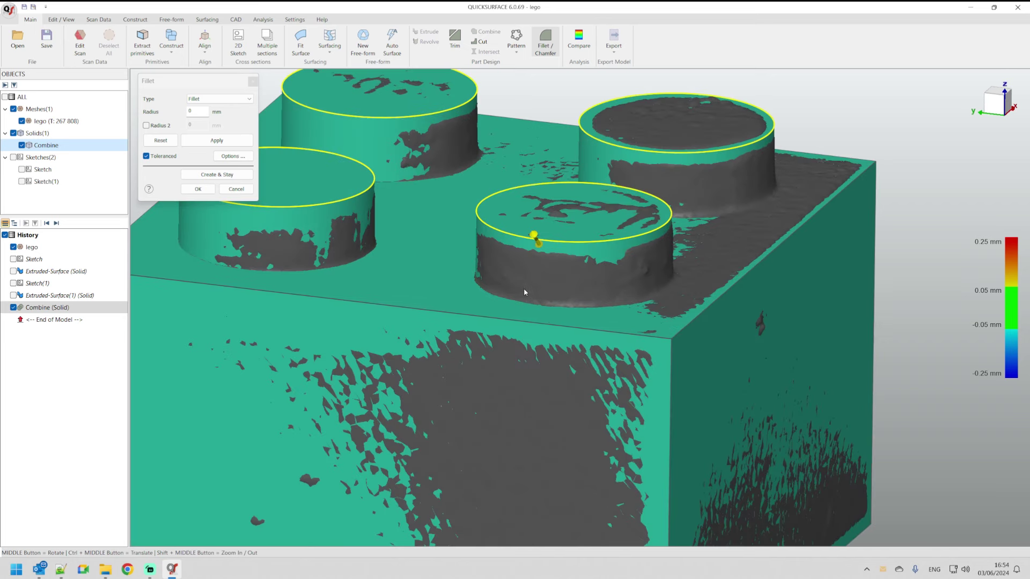
click(536, 237)
drag(537, 238, 543, 266)
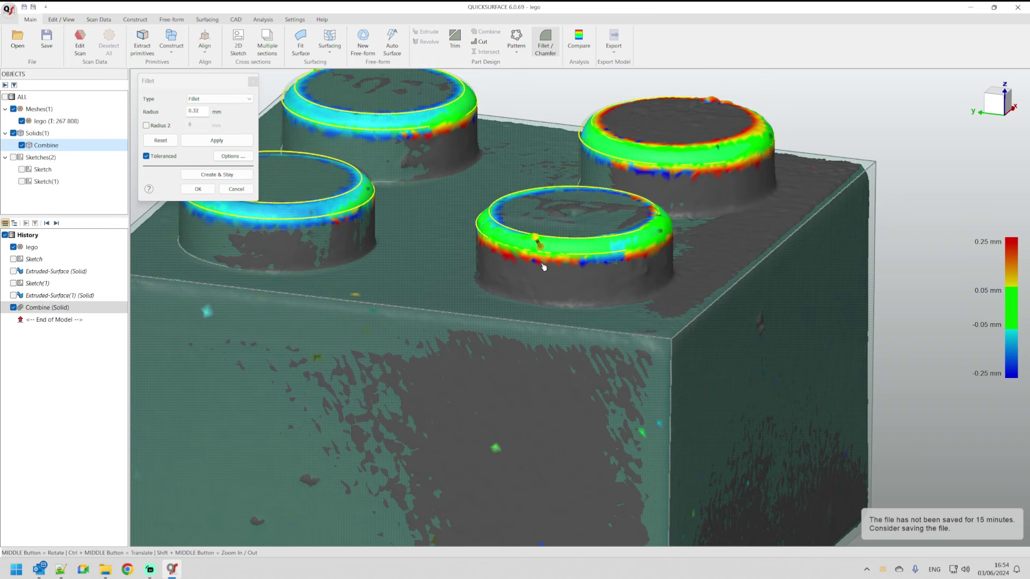
click(543, 267)
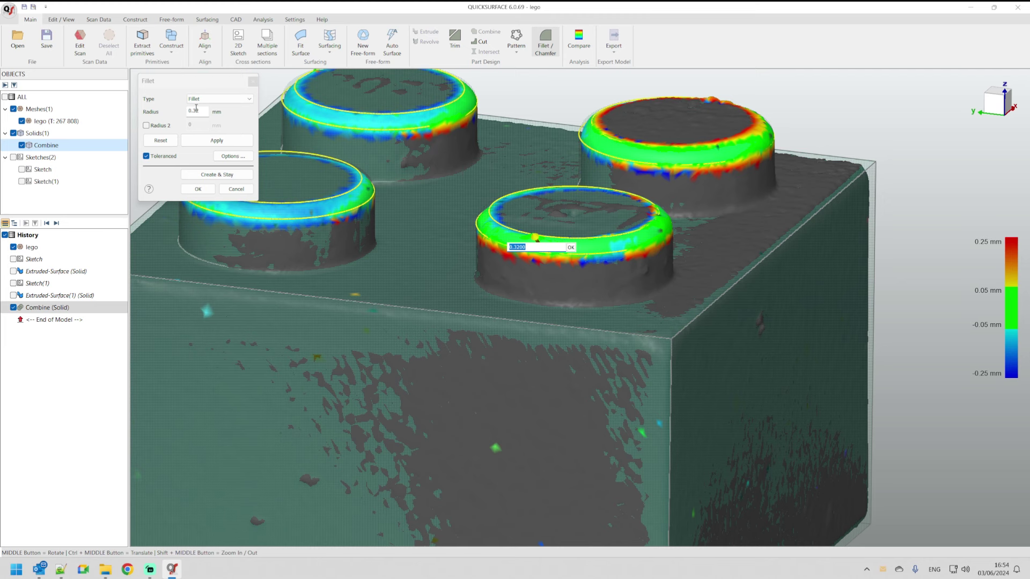
drag(194, 112, 212, 114)
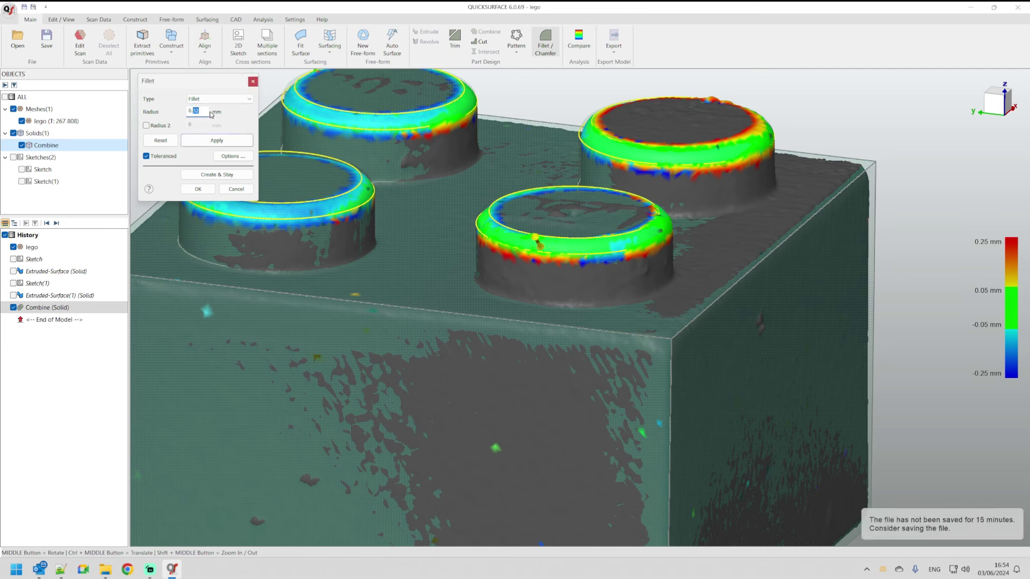
text(3)
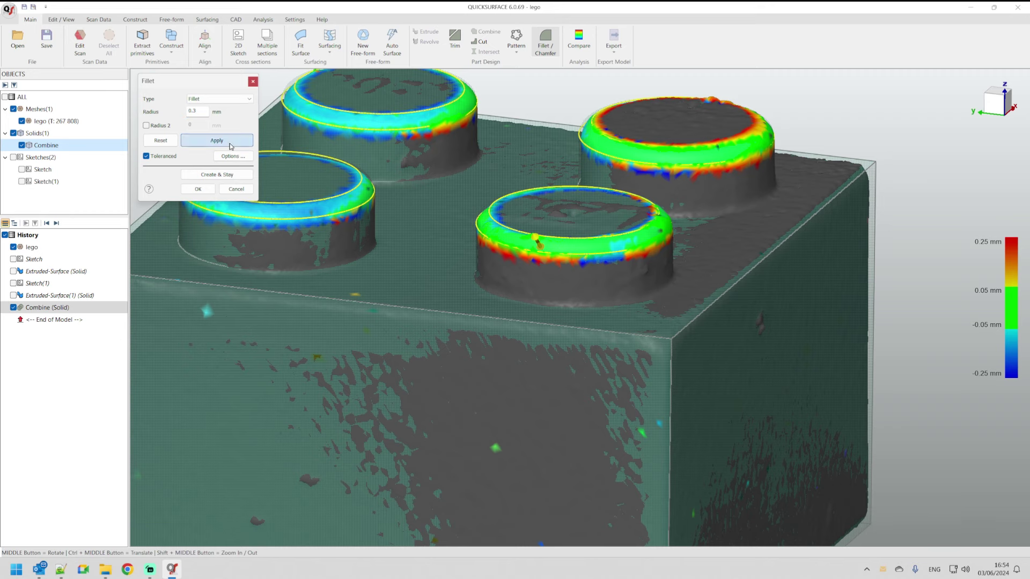
click(230, 146)
Step: Set the radius of the four stud edge fillets to 0.4 mm and create the fillet
scroll(459, 275, down, 3)
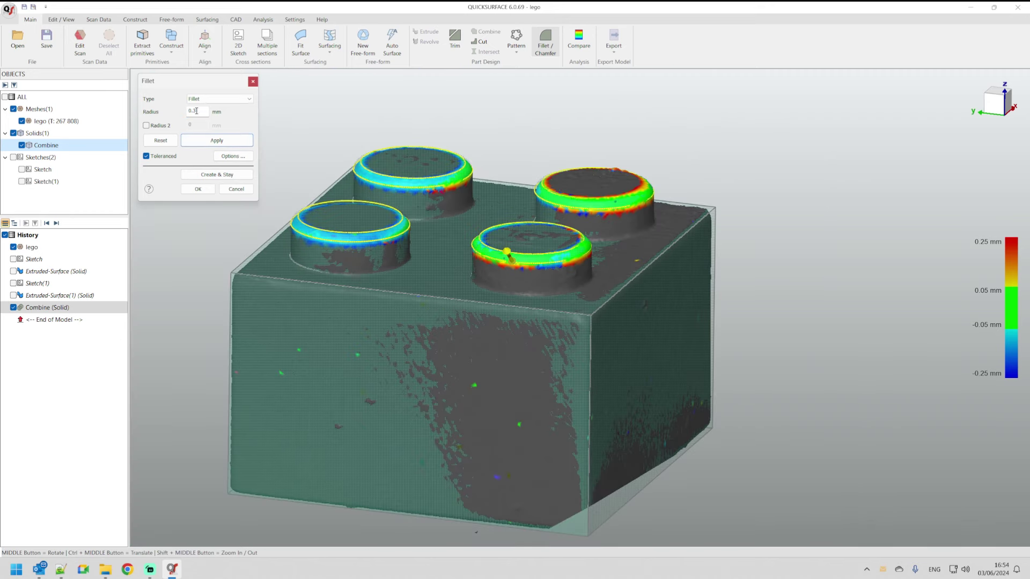
drag(196, 111, 193, 111)
text(4)
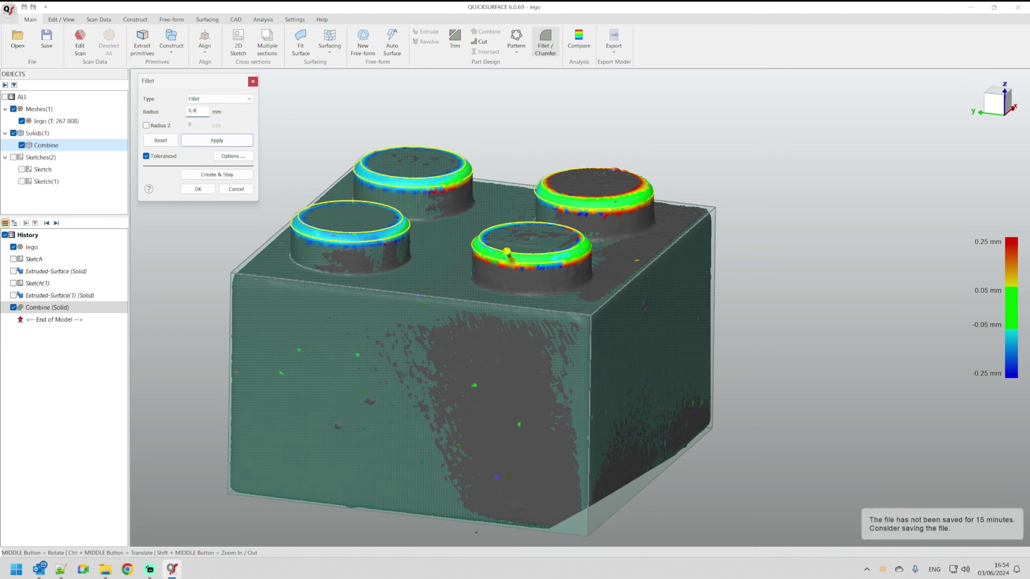
click(227, 143)
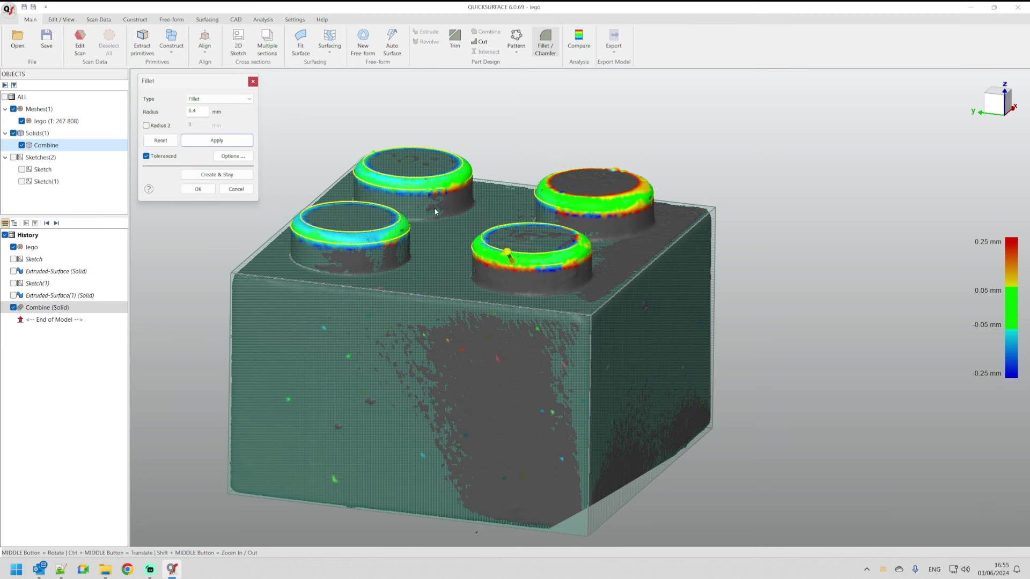
click(198, 193)
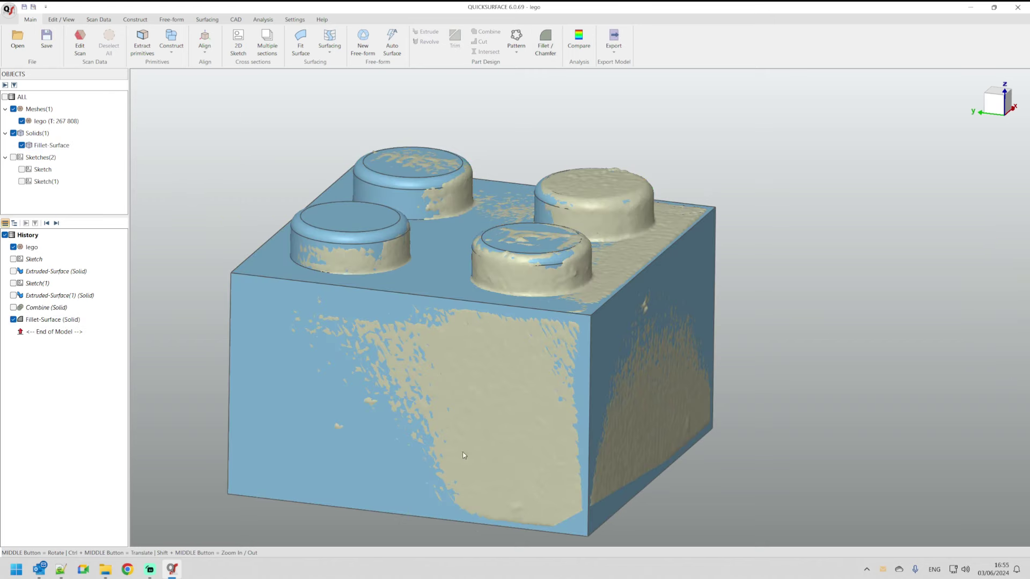
Step: Hide the lego mesh to examine the filleted solid on its own, and show the mesh again
middle_drag(370, 322, 278, 443)
scroll(227, 375, down, 3)
scroll(261, 336, up, 3)
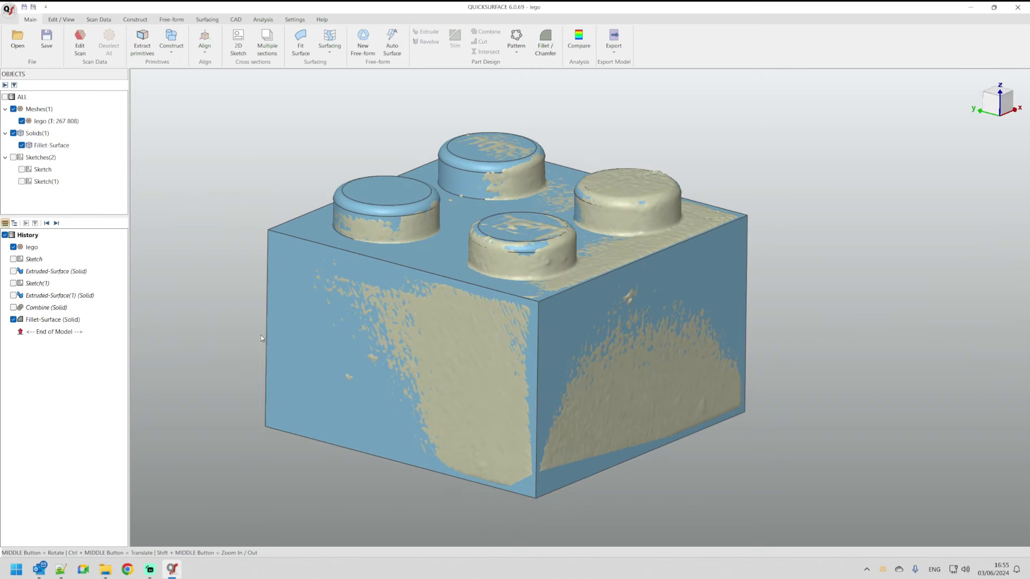
click(22, 121)
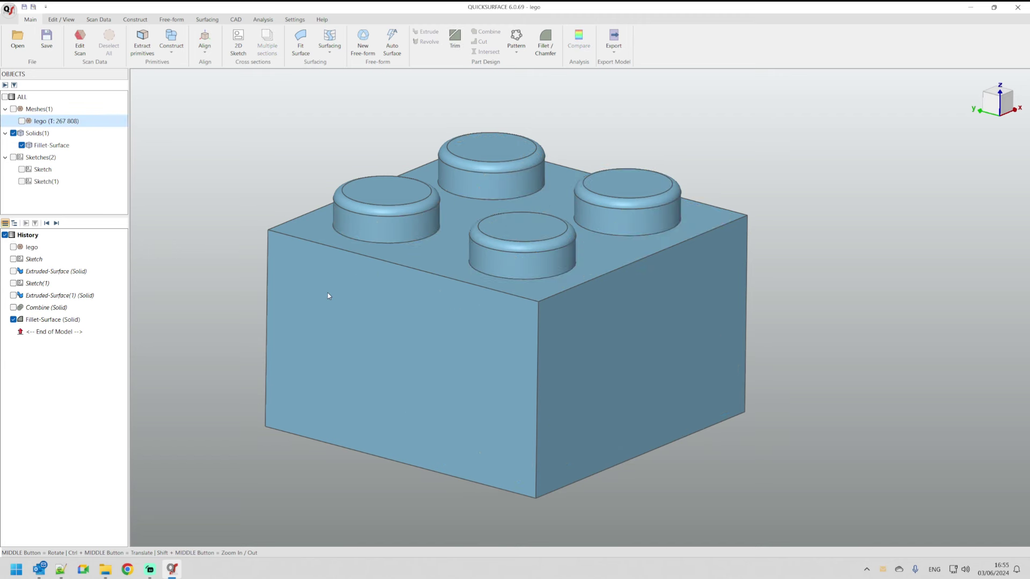
click(22, 121)
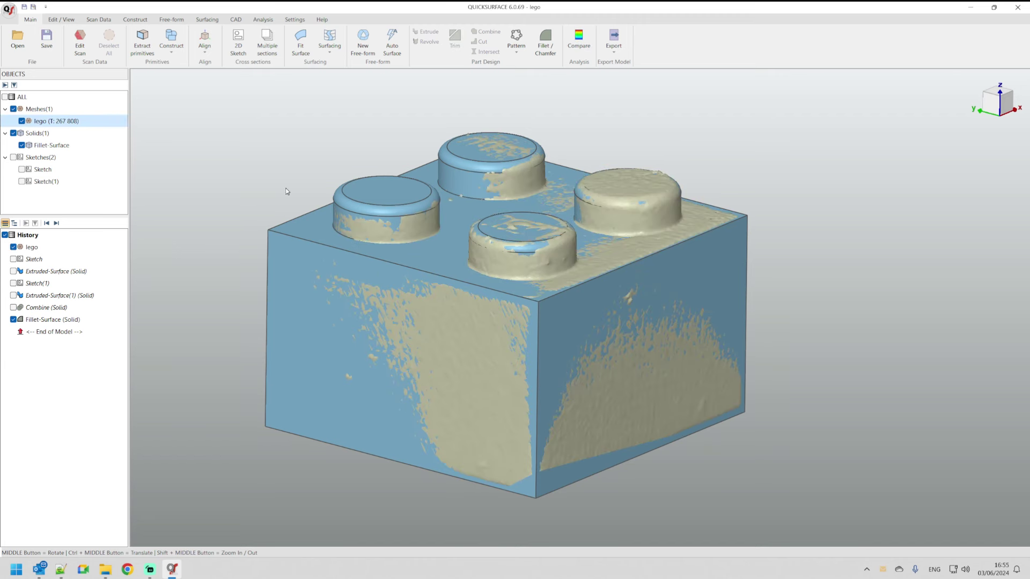
Step: Compare the lego mesh with the filleted solid at a 0.05 mm tolerance, examine the deviation colours on all sides, and close the comparison
click(573, 47)
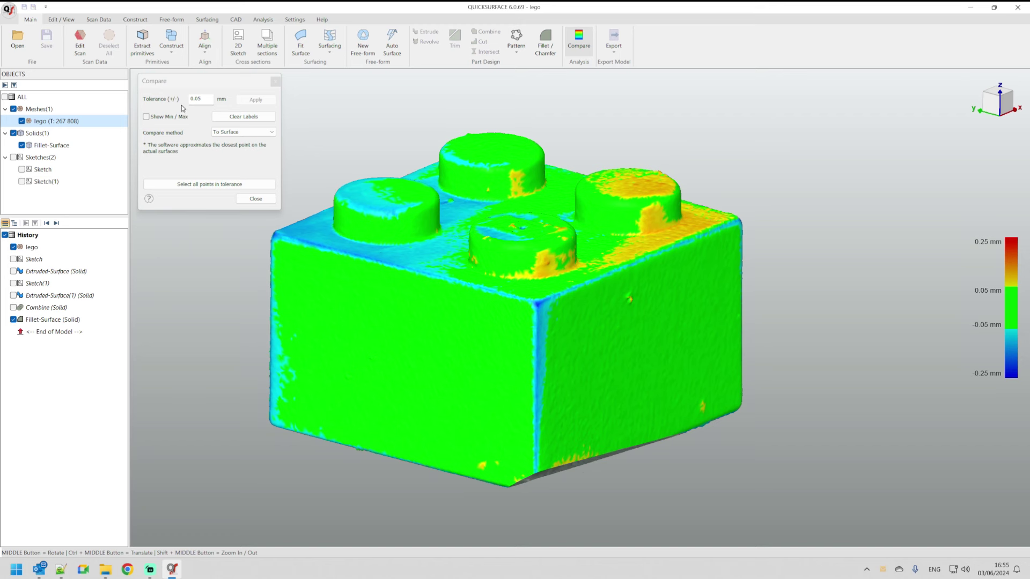
click(199, 99)
text(5)
click(255, 100)
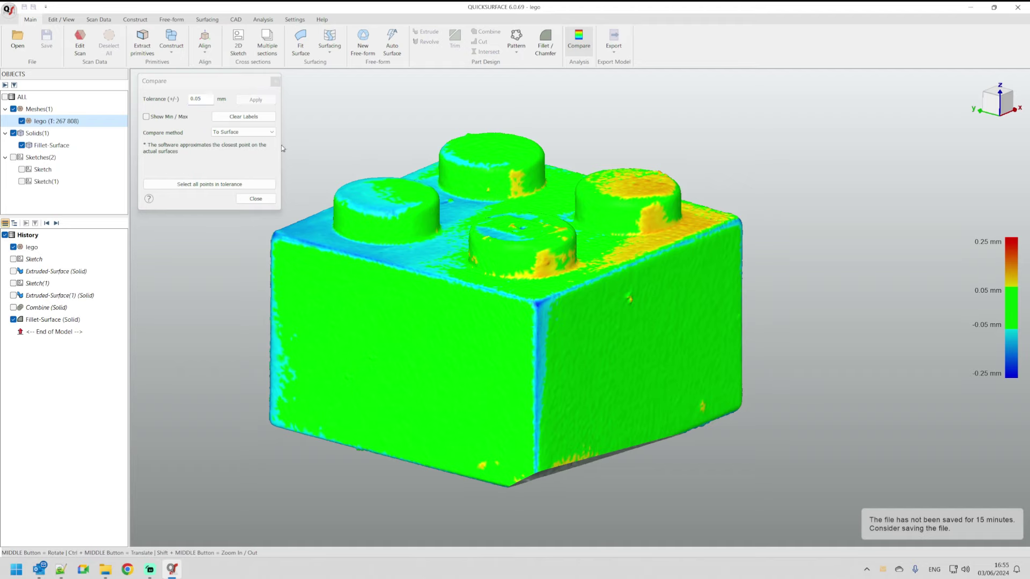
middle_drag(410, 388, 580, 354)
middle_drag(321, 367, 894, 413)
middle_drag(547, 369, 547, 287)
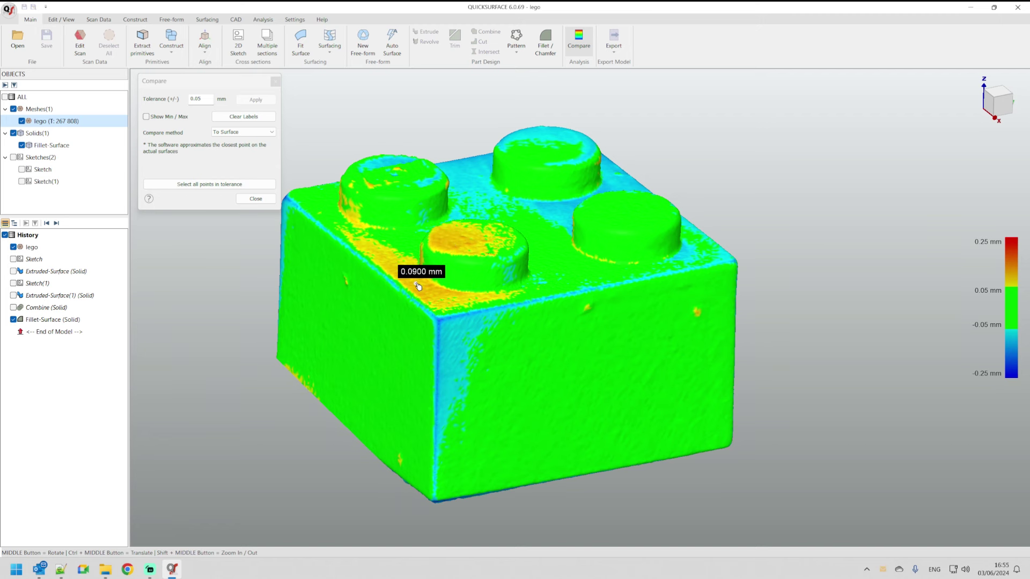
click(256, 198)
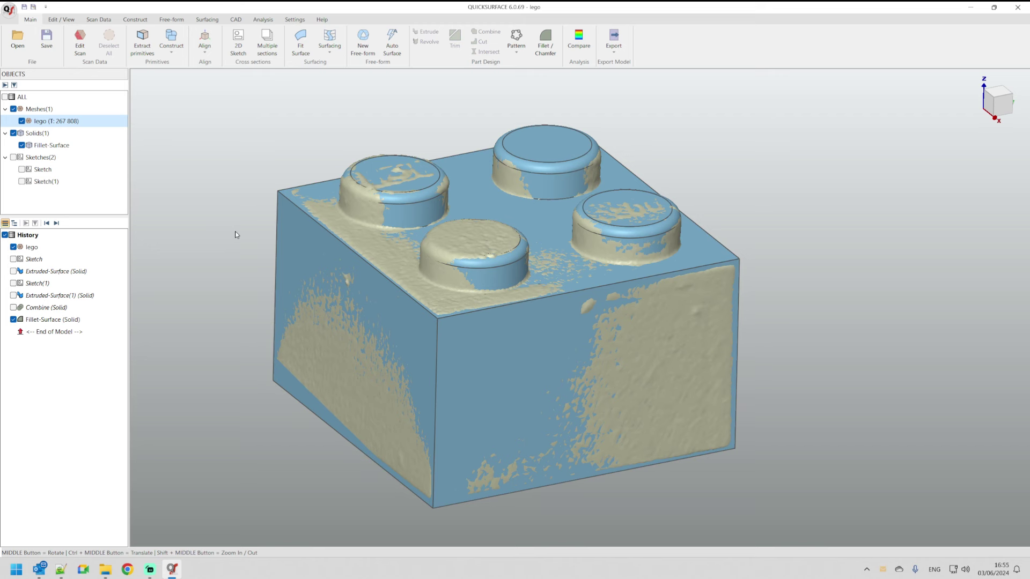
Step: Hide the lego mesh and examine the file formats available for exporting the solid, and leave the export without saving a file
click(22, 121)
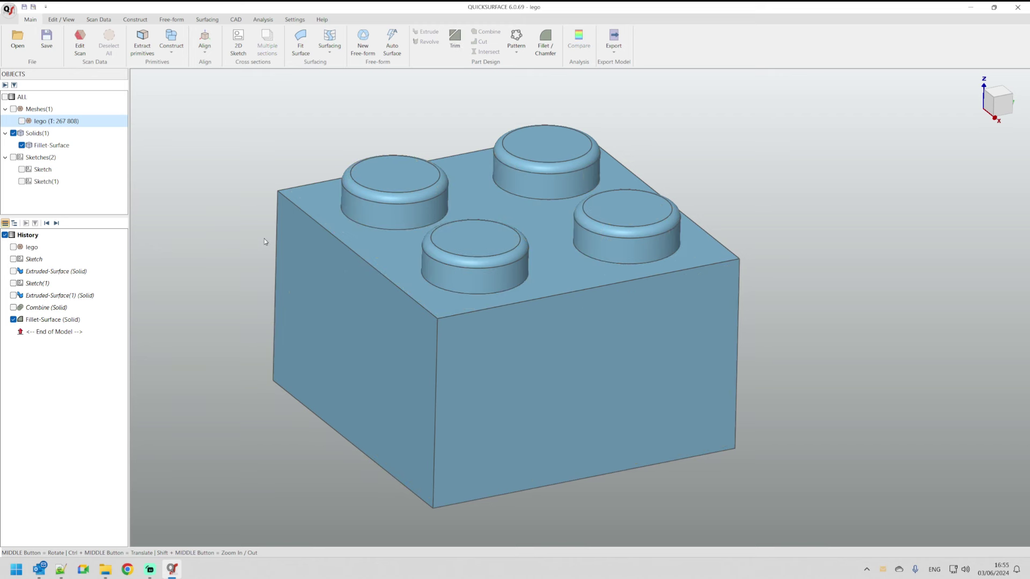
click(614, 39)
click(398, 382)
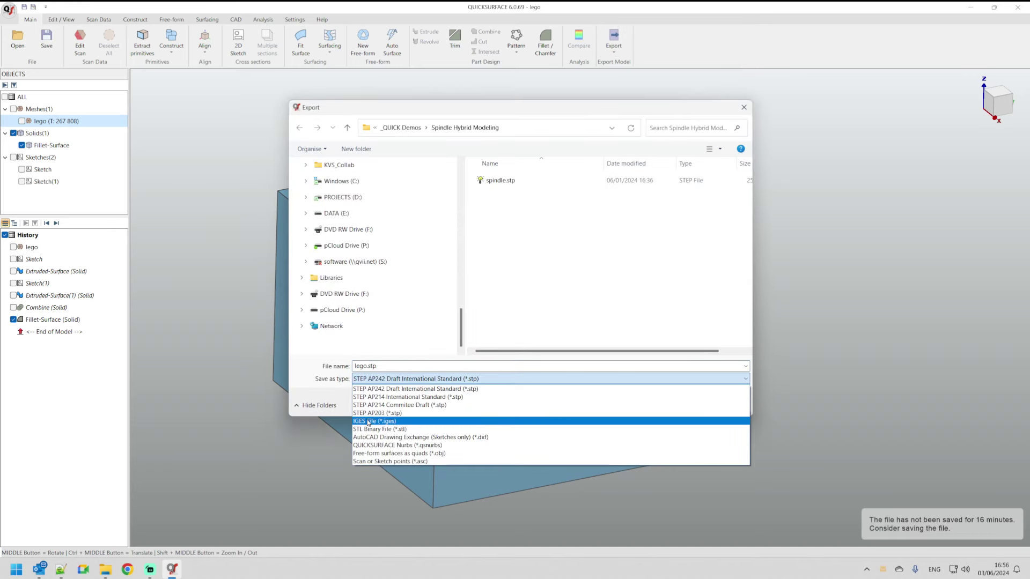
click(391, 379)
click(721, 404)
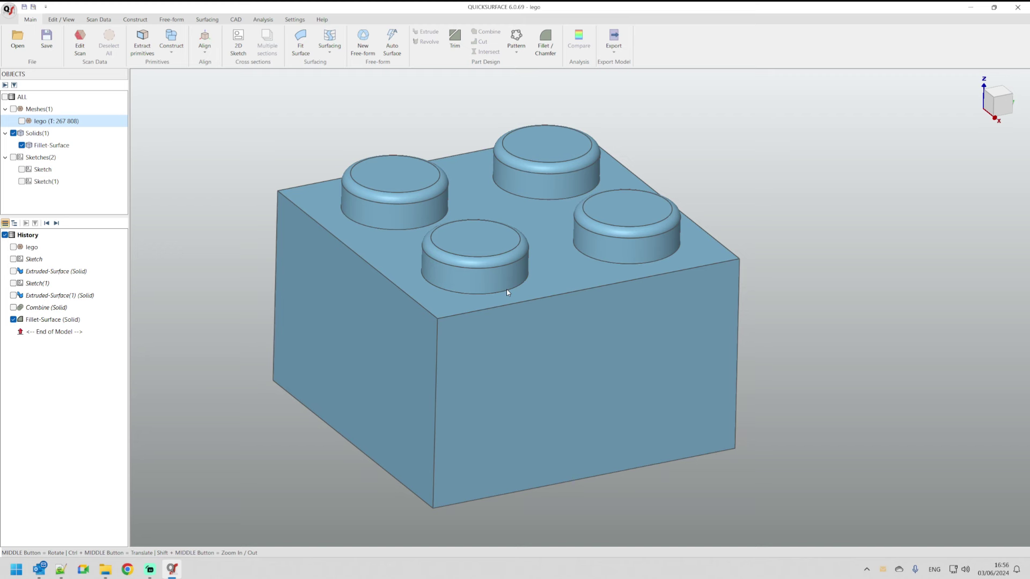